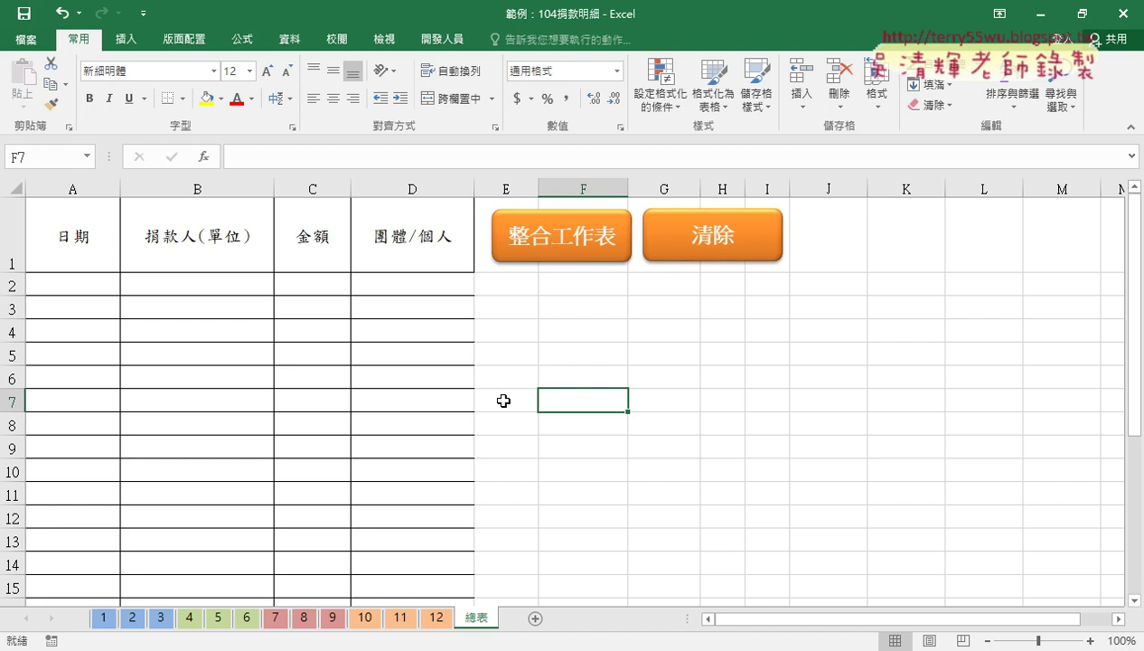
Convert the 總表 donation table 表格13 into a normal cell range.
left_click(58, 303)
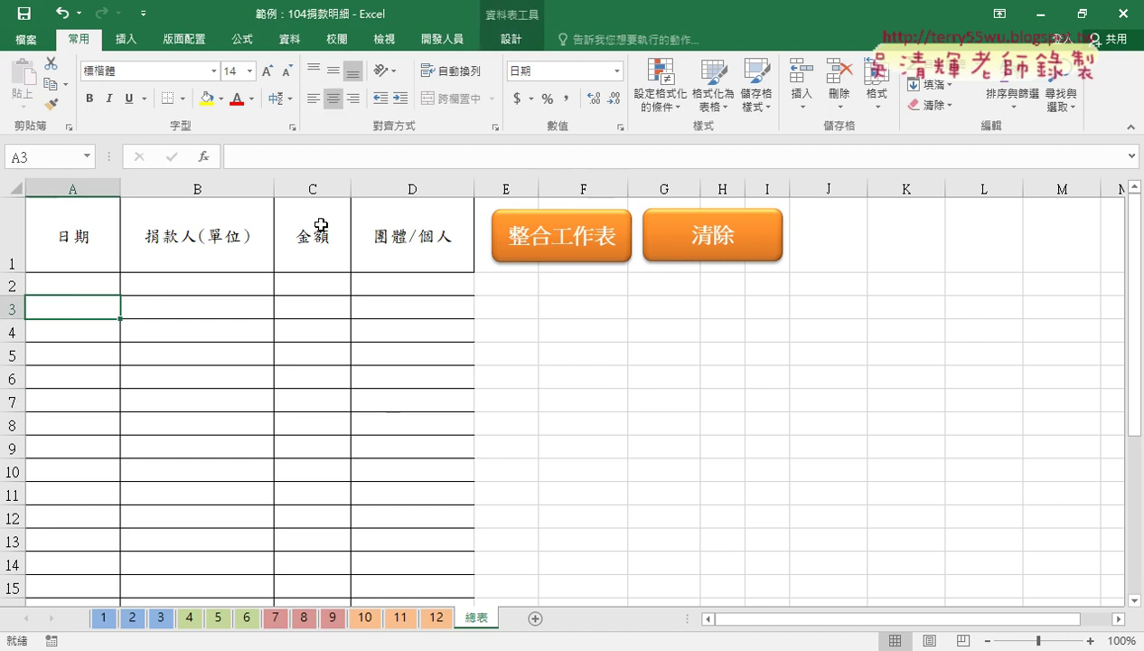
left_click(514, 39)
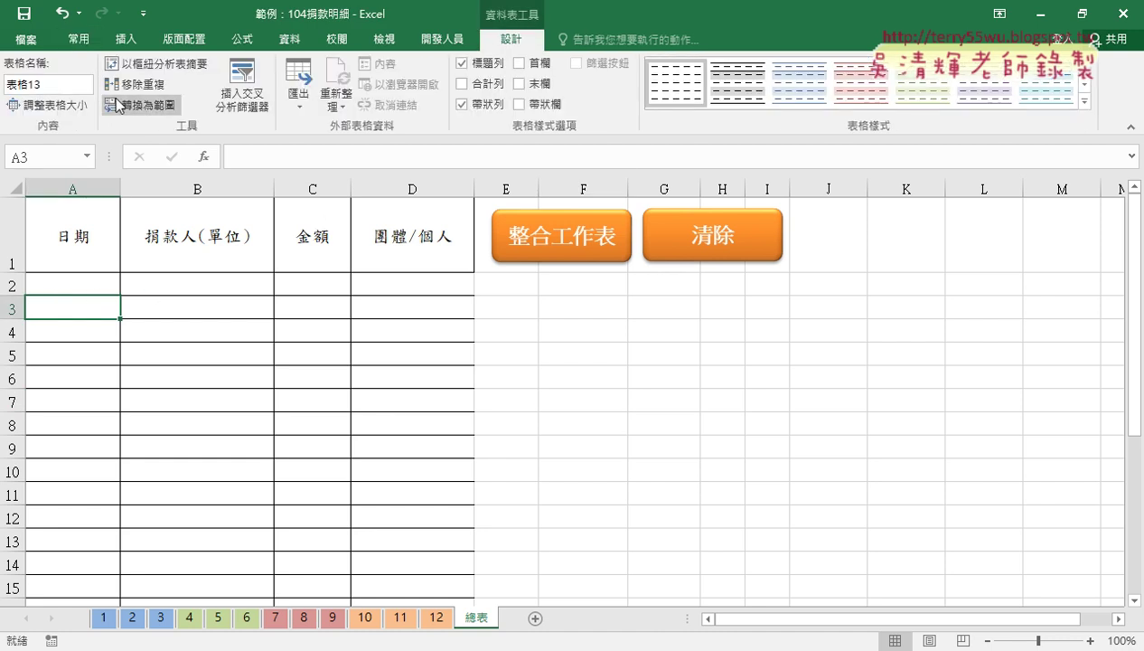
left_click(65, 84)
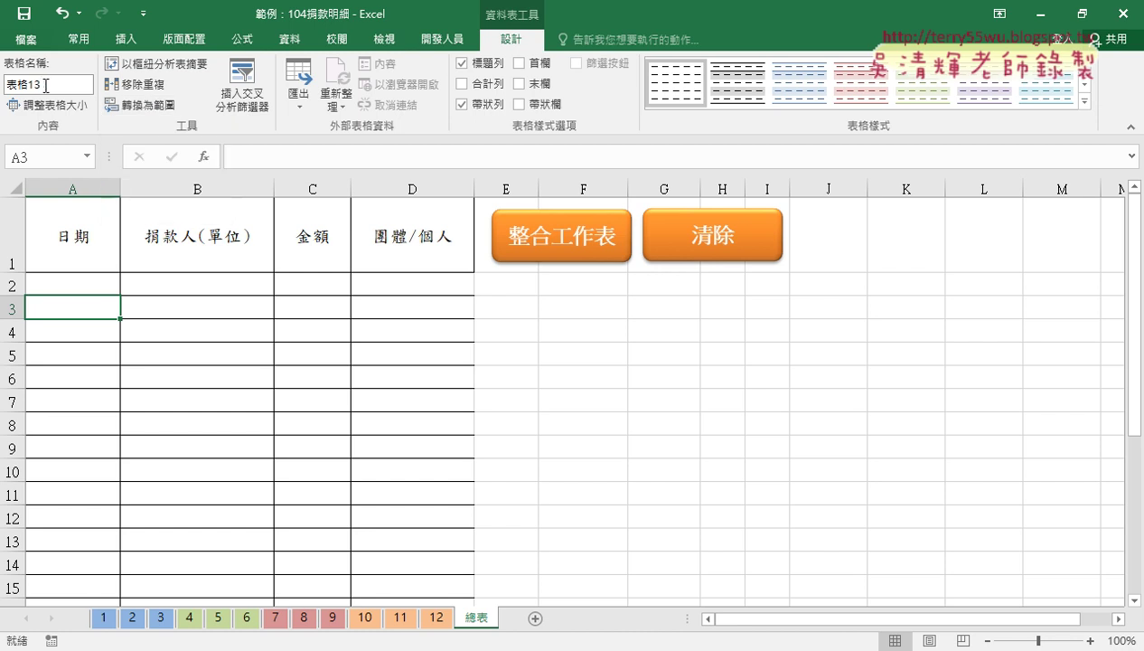
left_click(147, 108)
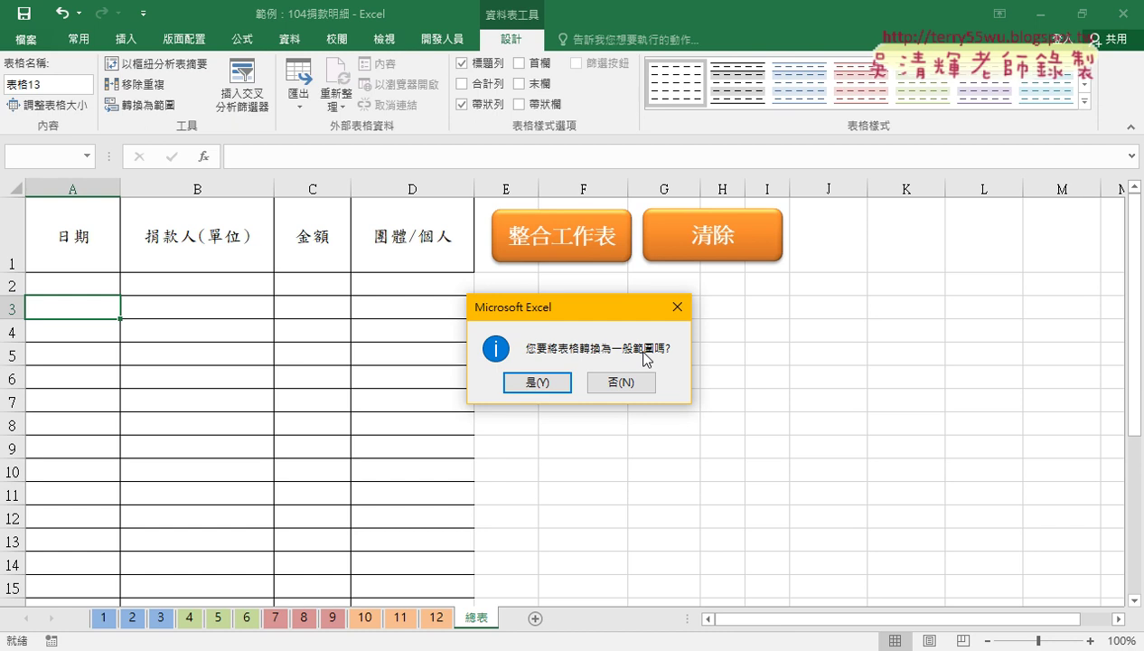
left_click(553, 382)
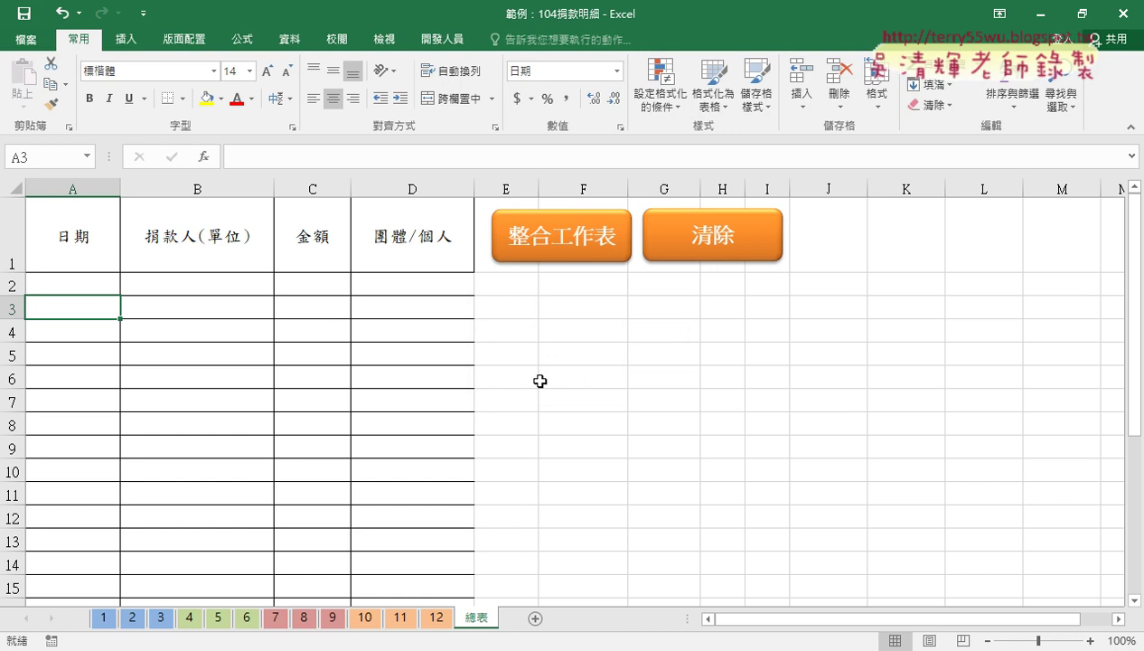
Clear the leftover contents of cells A25:D28 below the table.
left_click(77, 280)
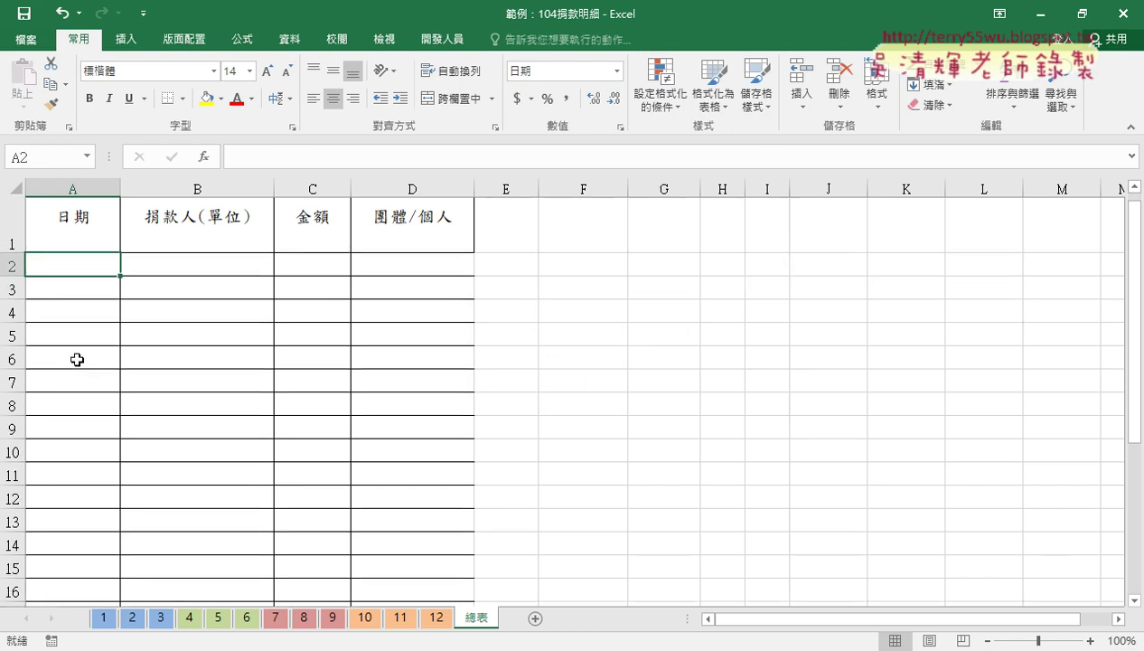
scroll(76, 371, "down", 4)
scroll(77, 370, "down", 1)
mouse_move(56, 418)
left_mouse_down()
mouse_move(260, 483)
mouse_move(410, 488)
left_mouse_up()
key("Delete")
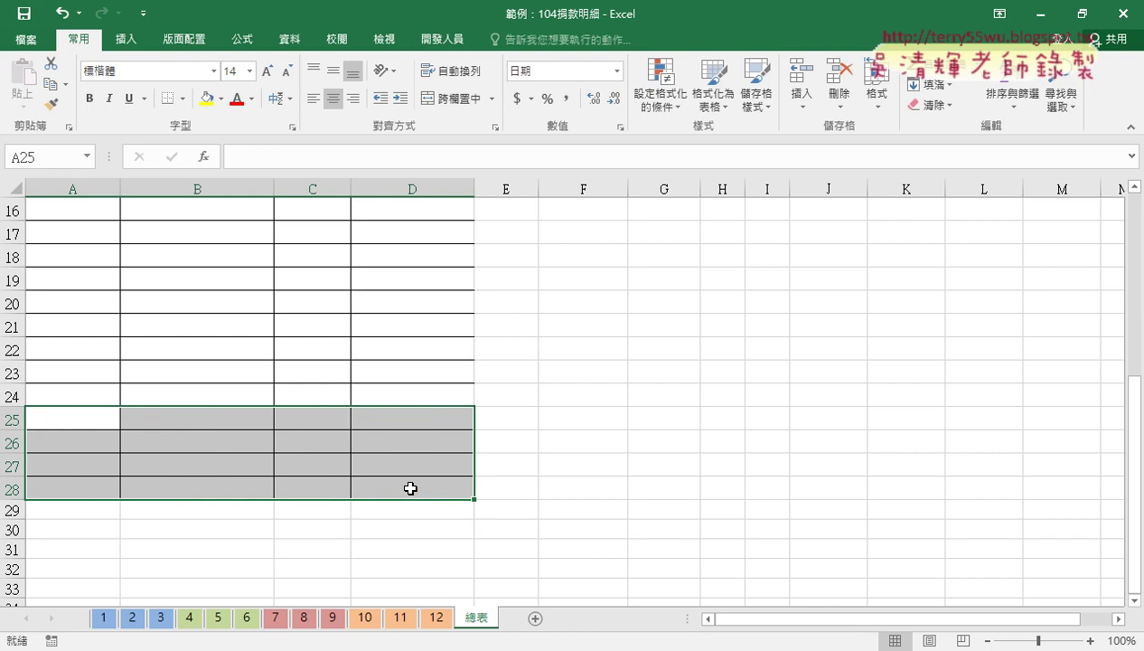
Check the data extent by jumping from A1 to column A's last row and back.
scroll(423, 480, "up", 5)
left_click(77, 243)
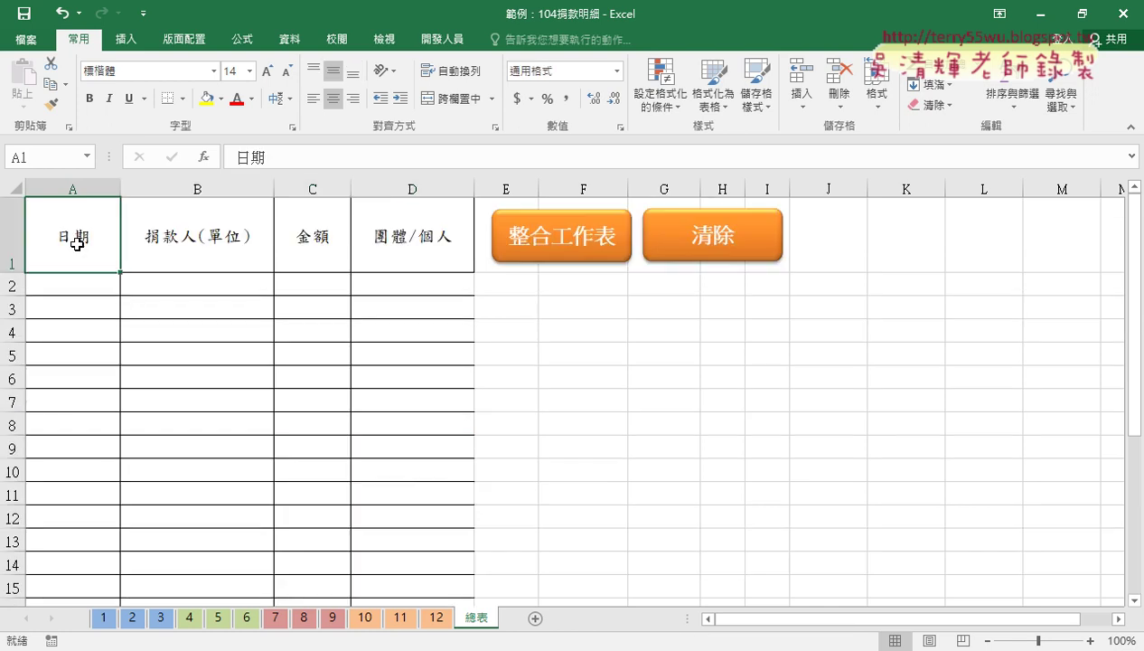
key("ctrl+Down")
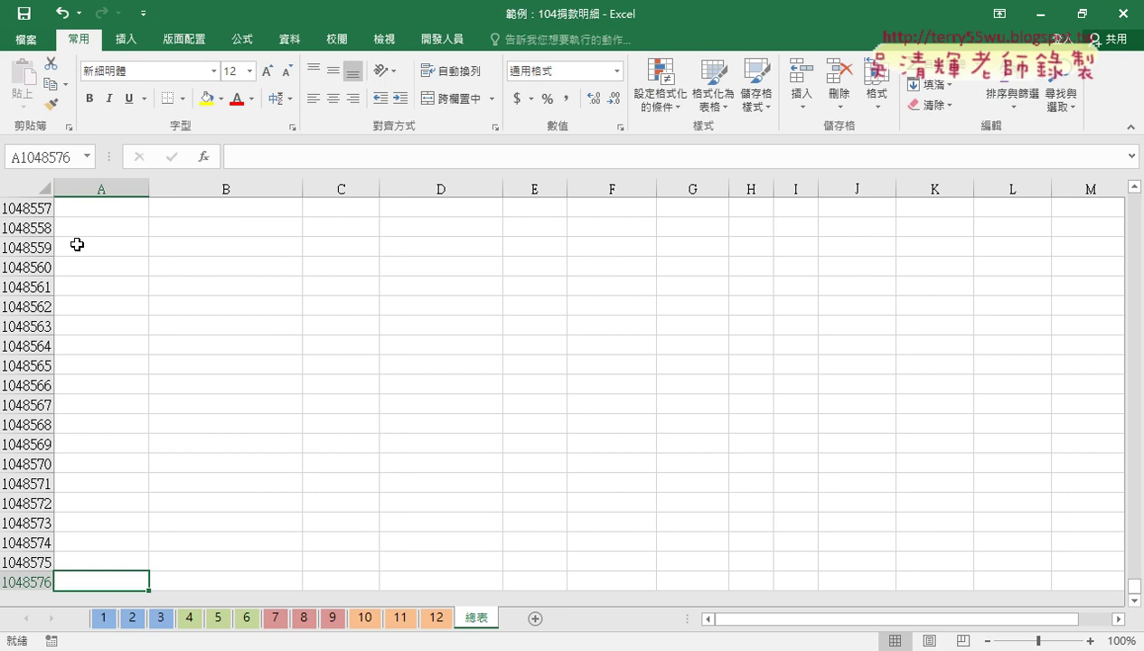
key("ctrl+Home")
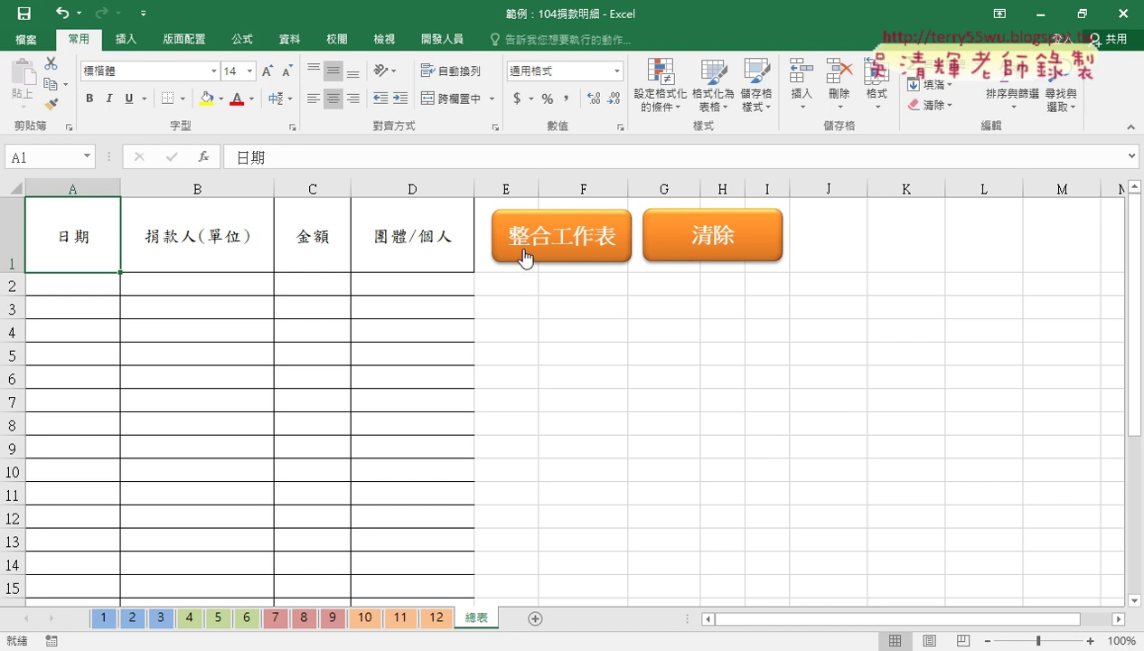
Copy sheet 2's donation row into sheet 1 row 3 and change its date to 2015/1/2.
left_click(105, 620)
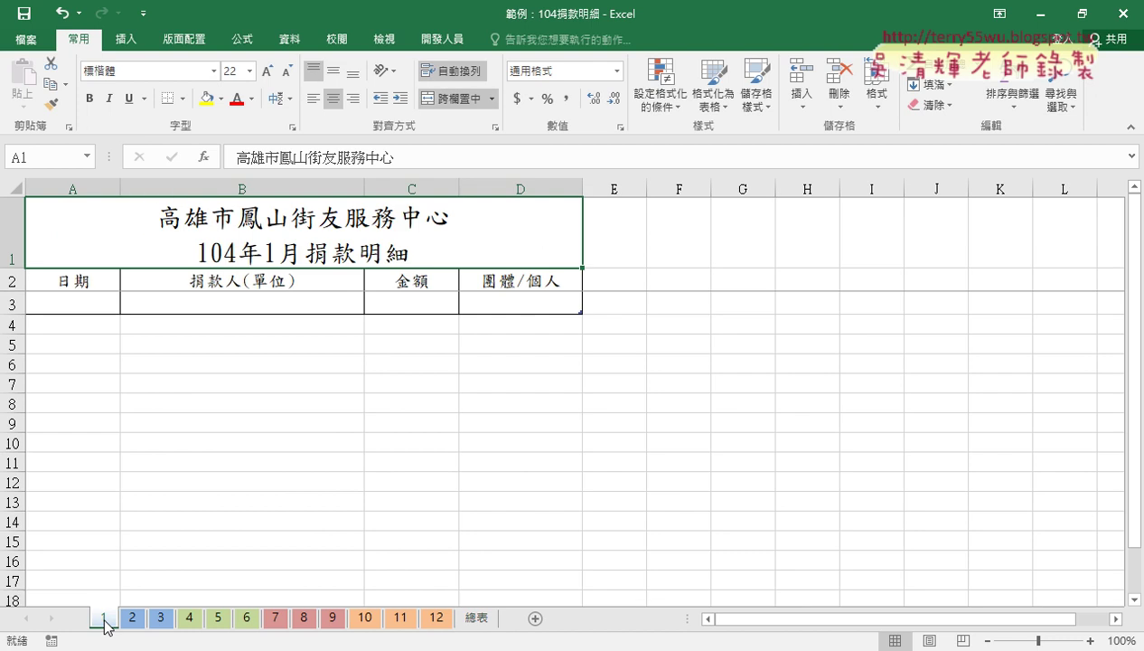
left_click(132, 619)
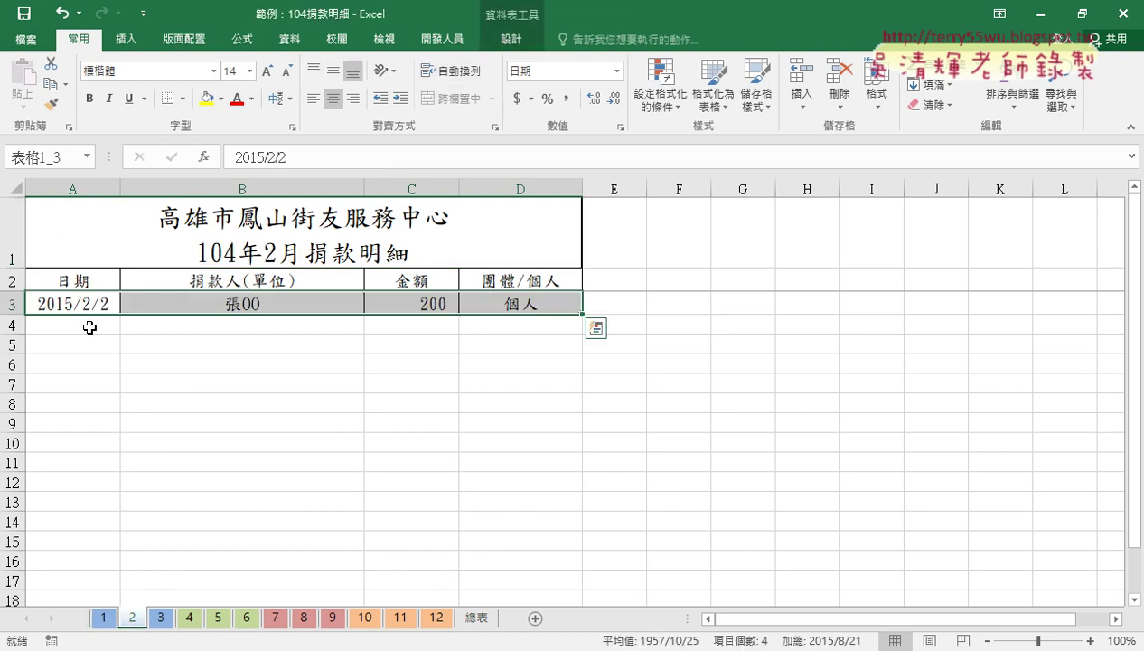
key("ctrl+c")
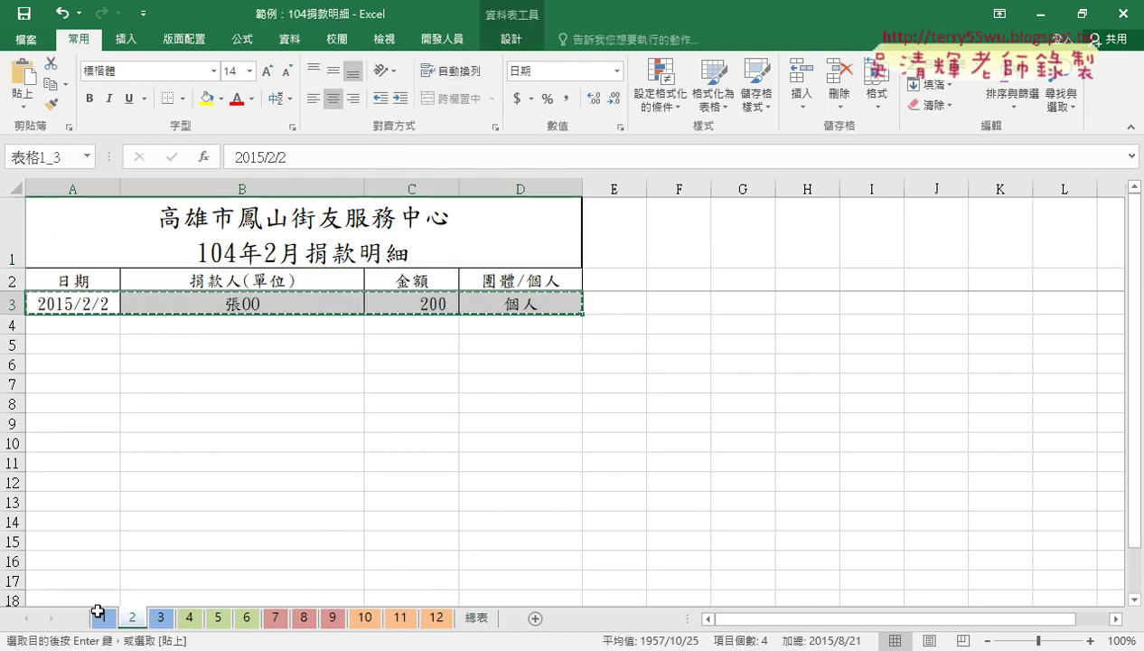
left_click(97, 618)
left_click(93, 303)
key("ctrl+v")
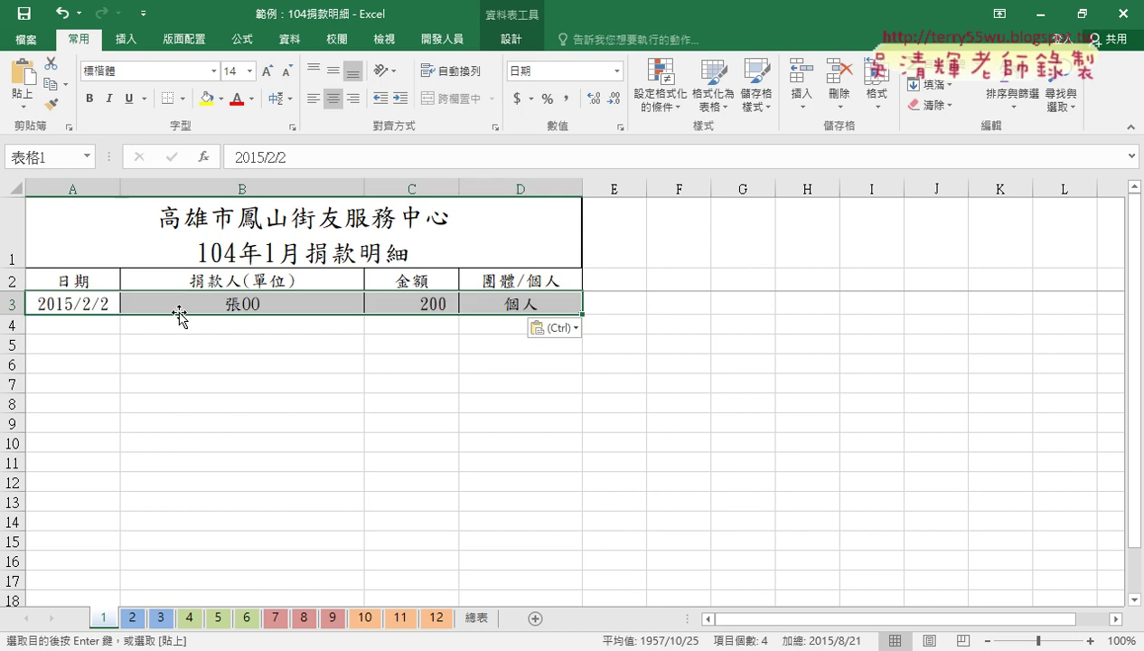
double_click(86, 303)
double_click(87, 303)
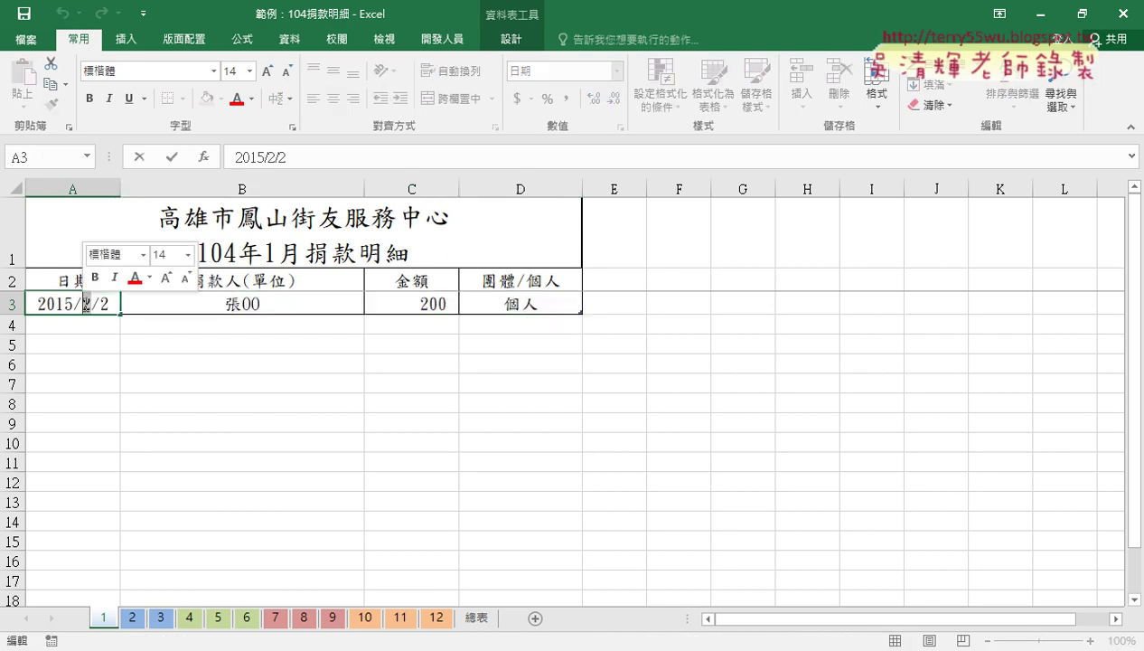
type("1")
left_click(226, 479)
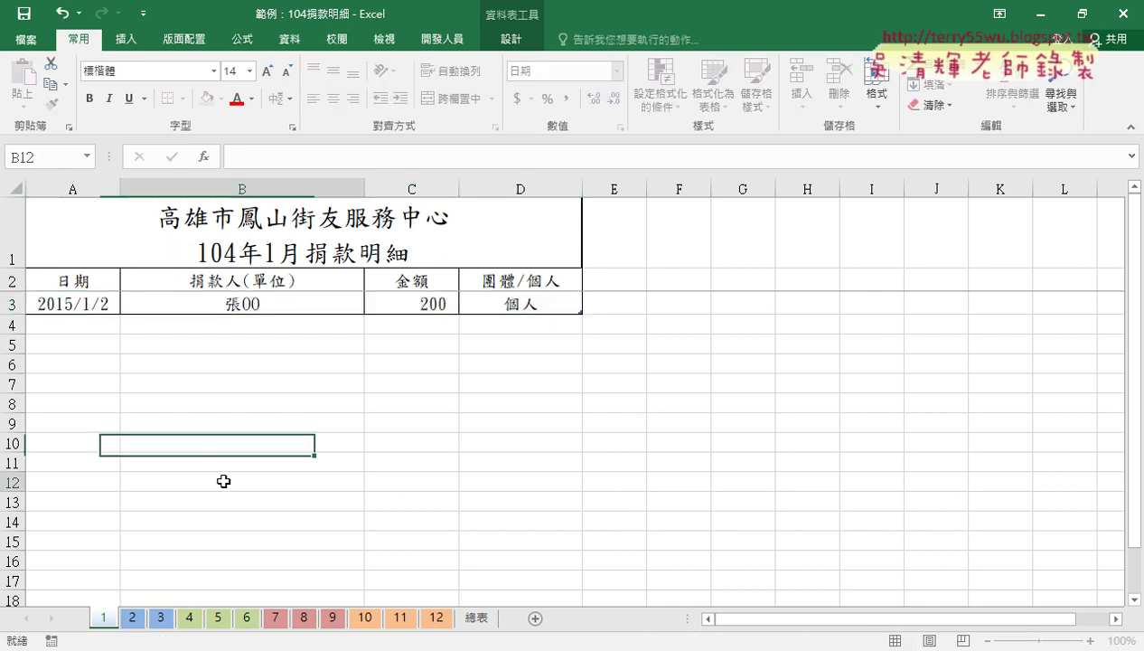
On 總表, run 整合工作表 to consolidate, then 清除 to wipe the data.
left_click(476, 618)
left_click(565, 233)
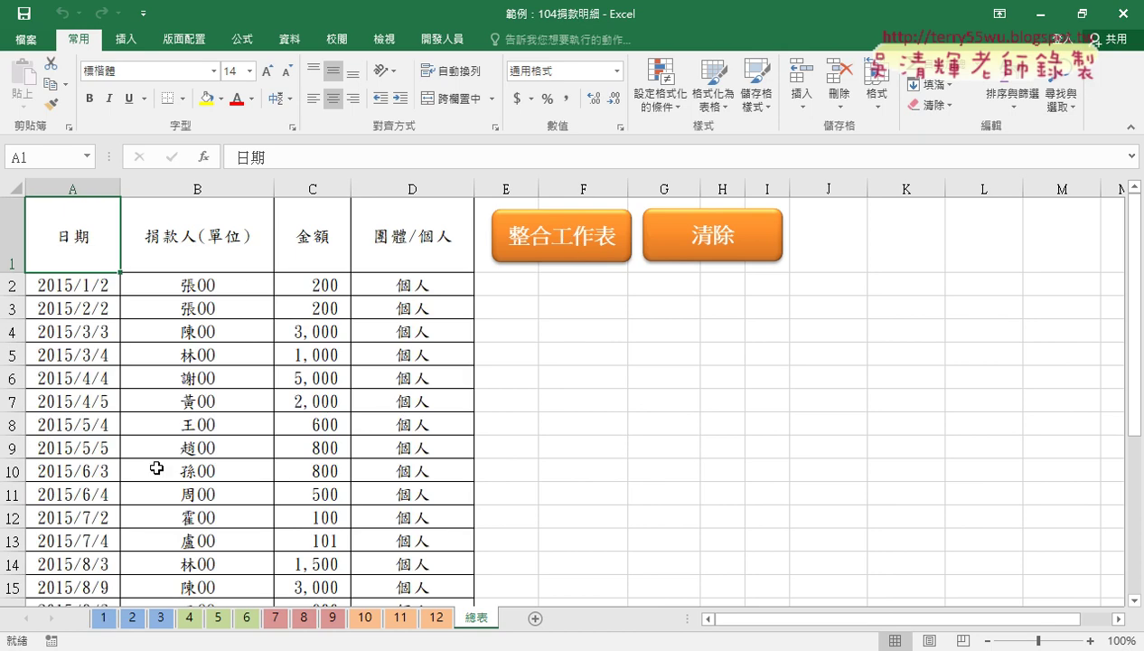
left_click(714, 240)
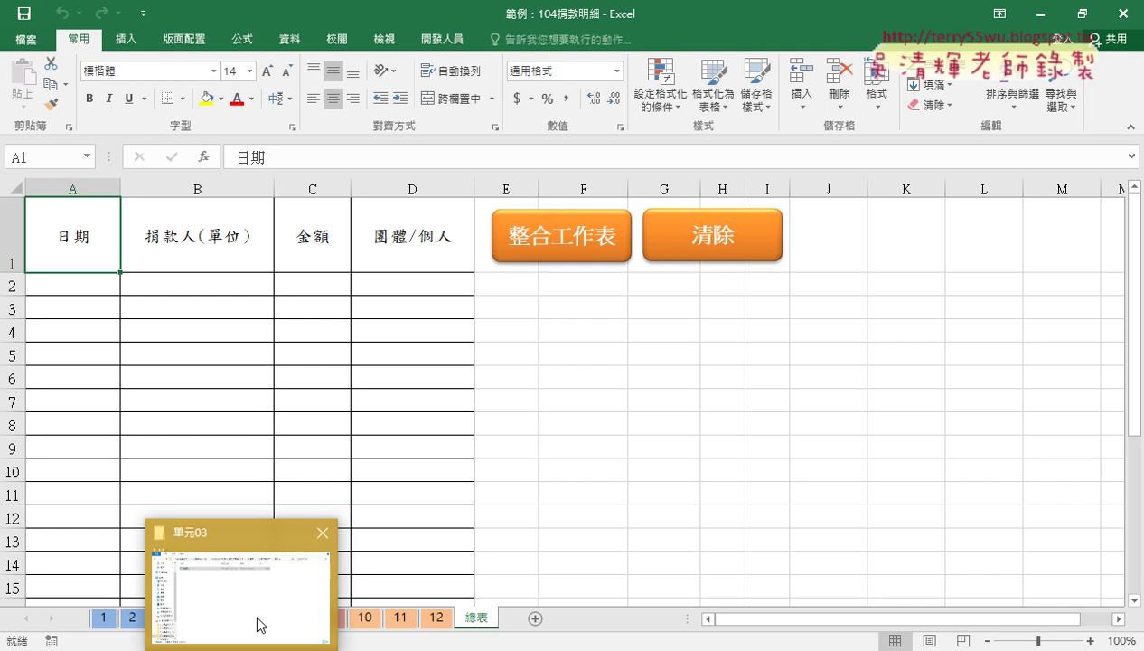
Open 問題02 from the 單元03 folder, keeping the already-open copy, and switch to it.
left_click(259, 597)
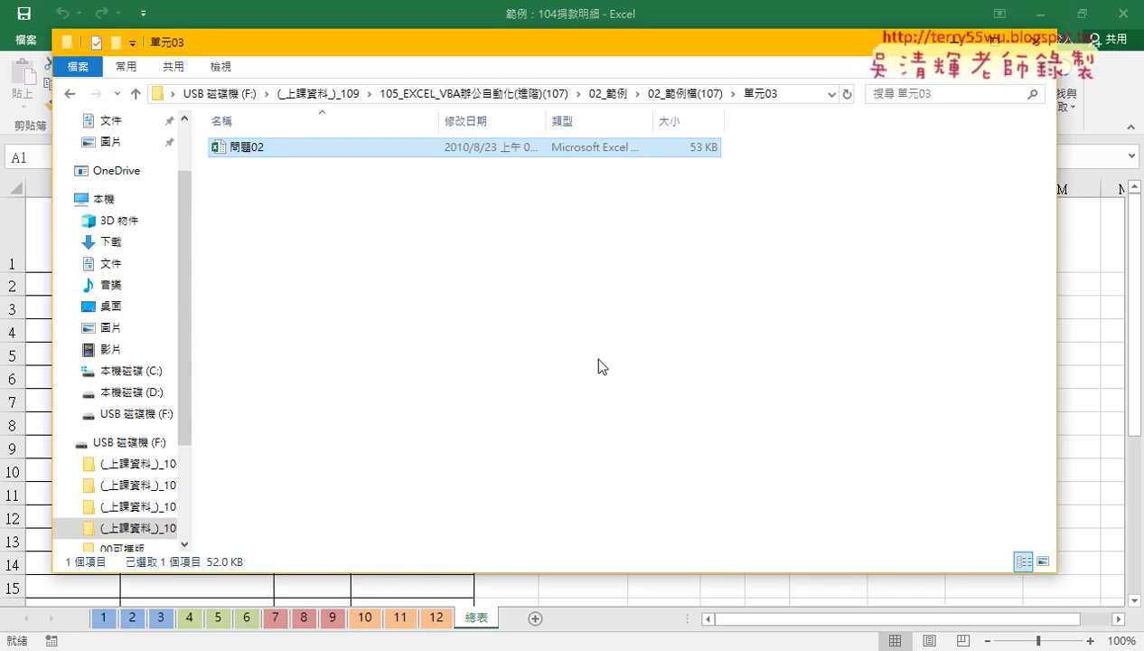
left_click(686, 98)
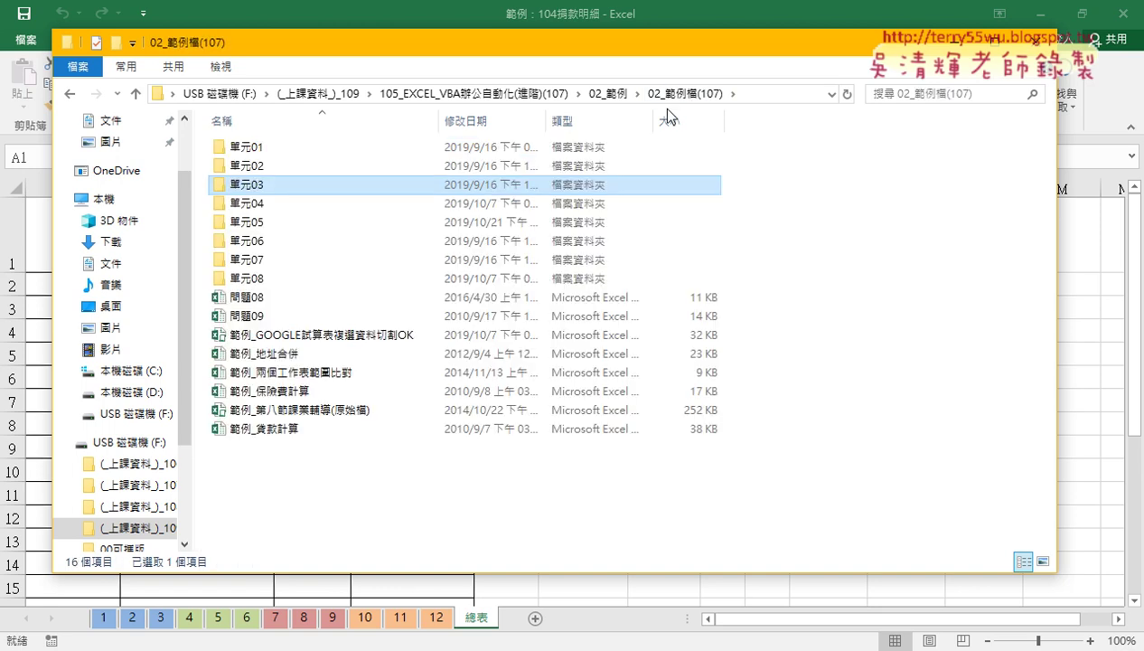
double_click(274, 186)
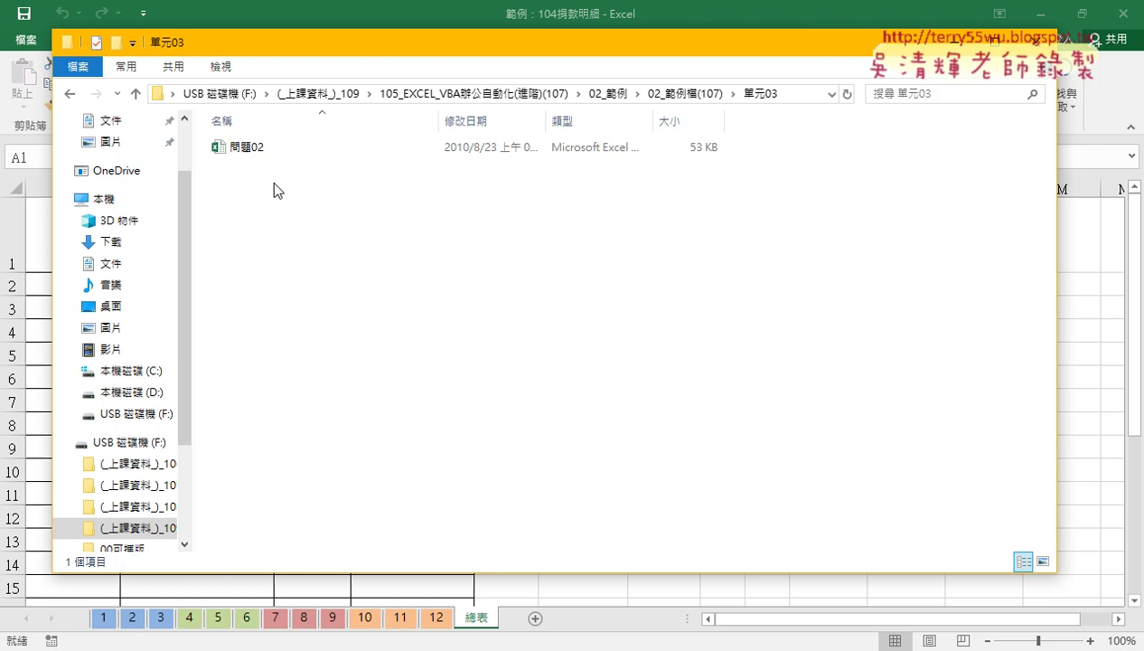
double_click(262, 149)
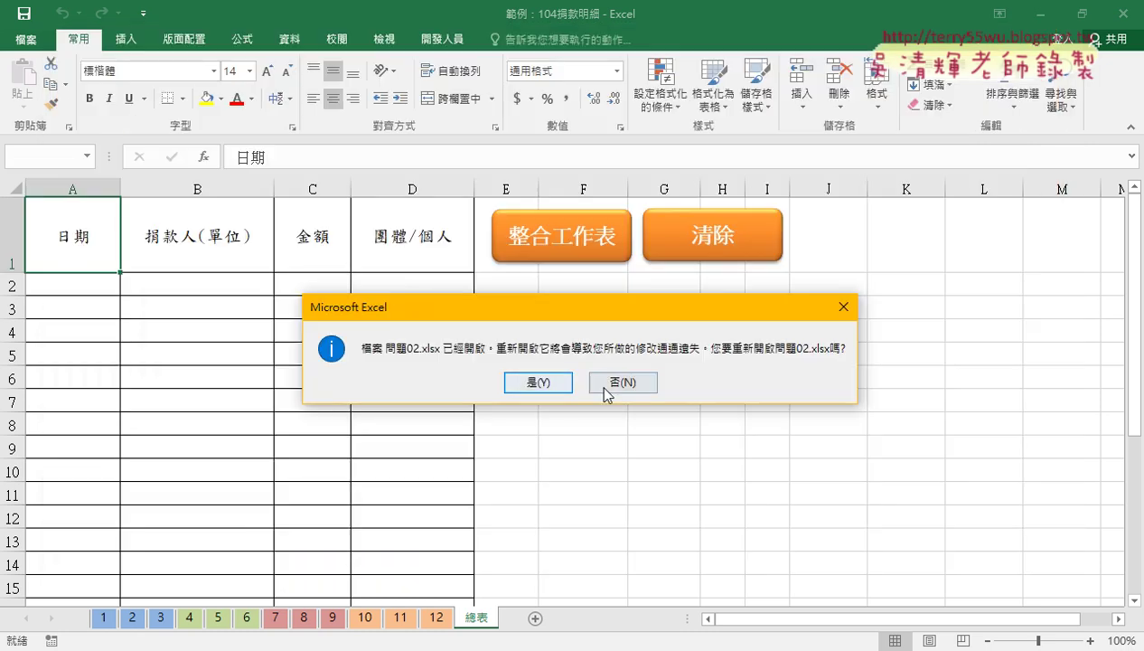
left_click(604, 387)
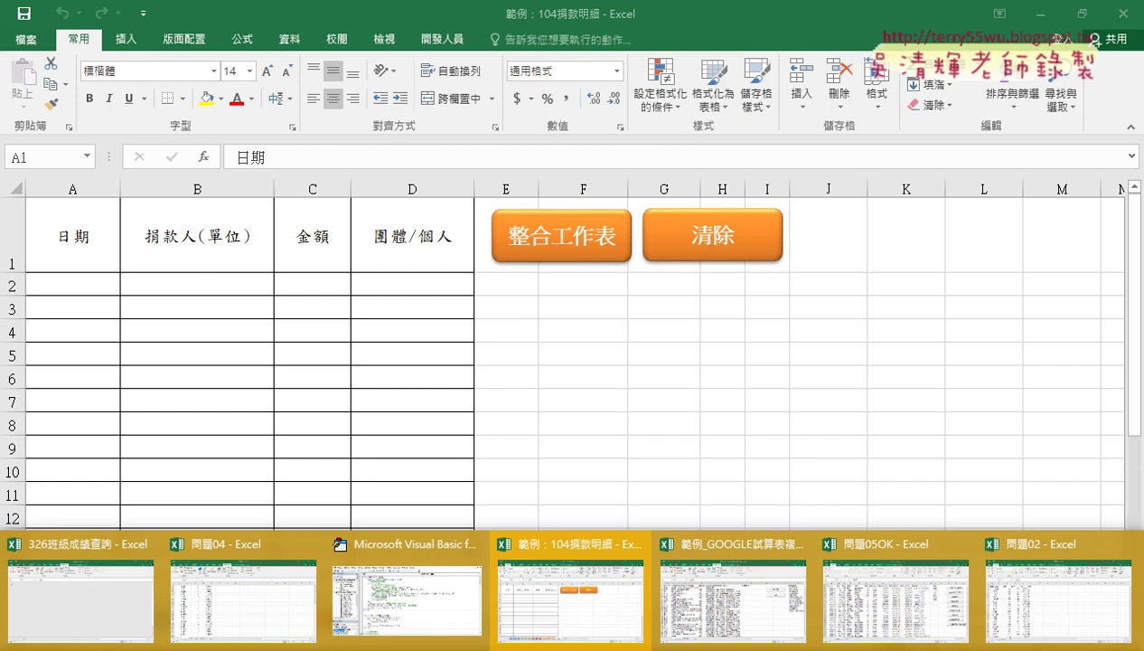
left_click(1076, 584)
left_click(577, 409)
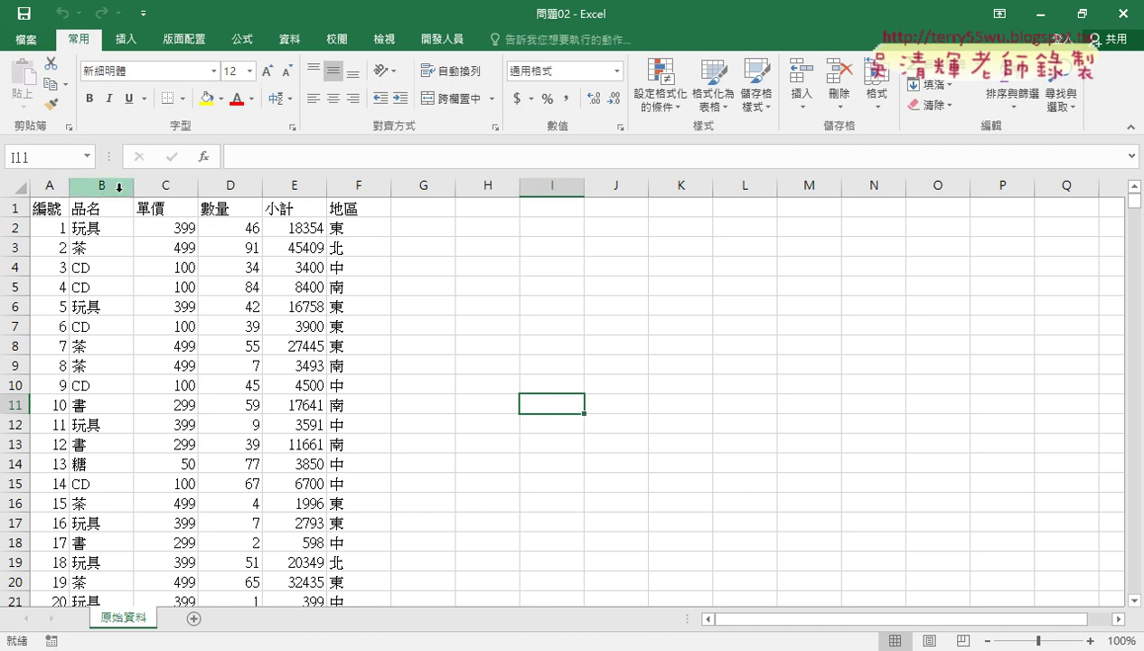
left_click(96, 209)
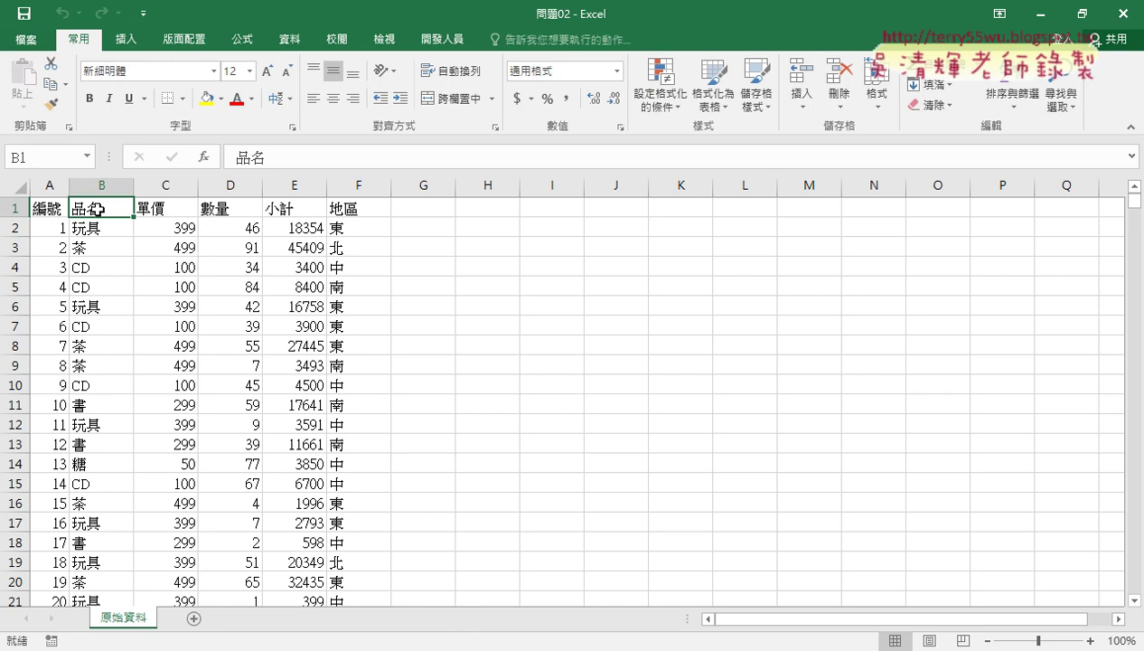
key("ctrl+Down")
key("ctrl+Up")
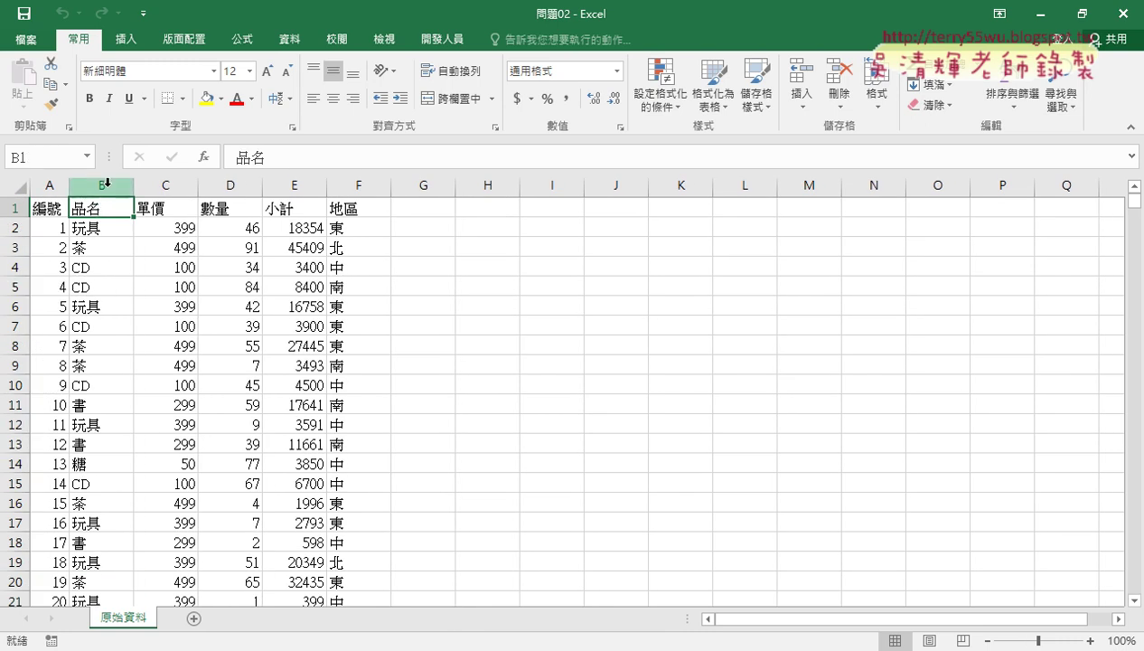
left_click(106, 183)
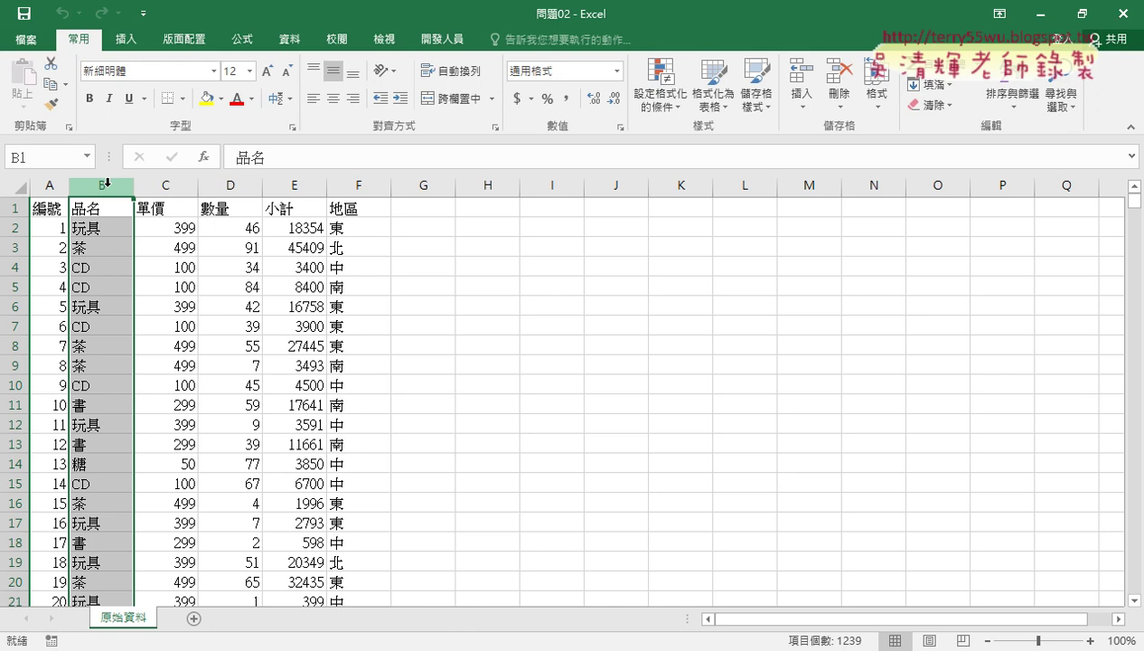
left_click(366, 185)
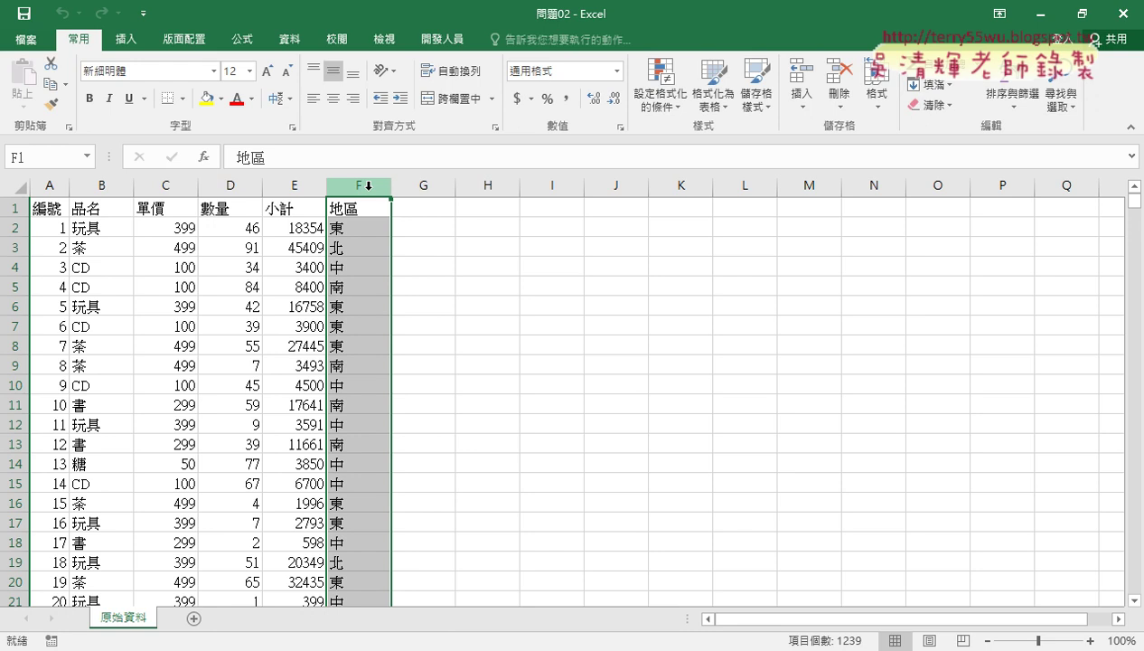
Copy the whole 品名 column B and paste it into column H at H1.
left_click(102, 185)
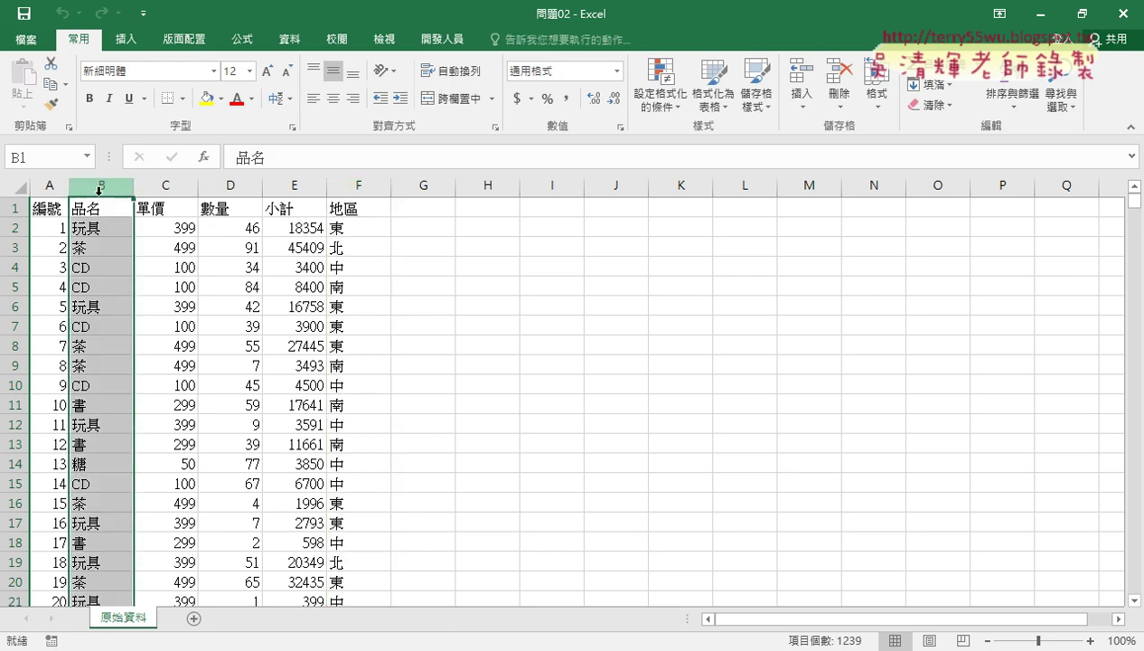
right_click(93, 276)
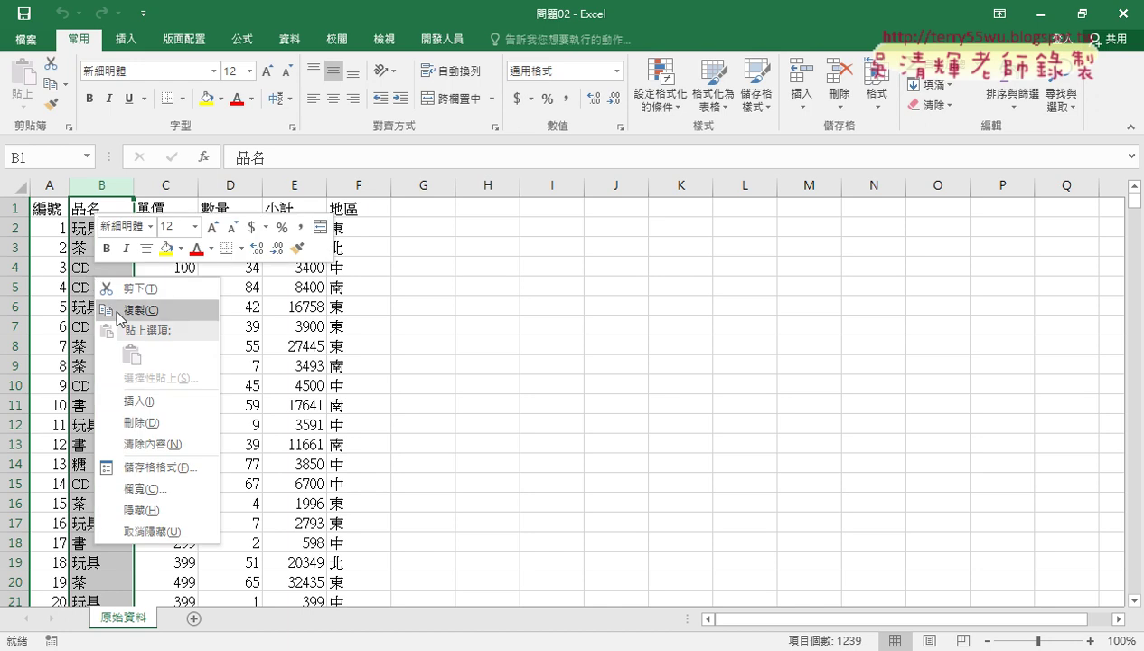
left_click(118, 309)
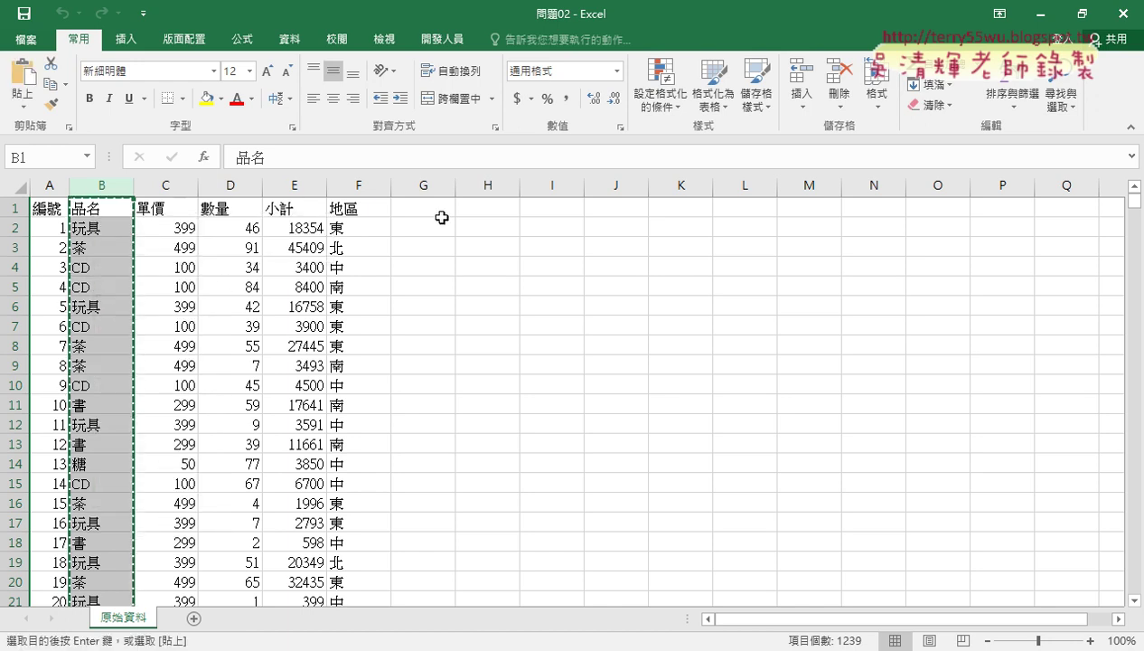
left_click(473, 211)
right_click(480, 209)
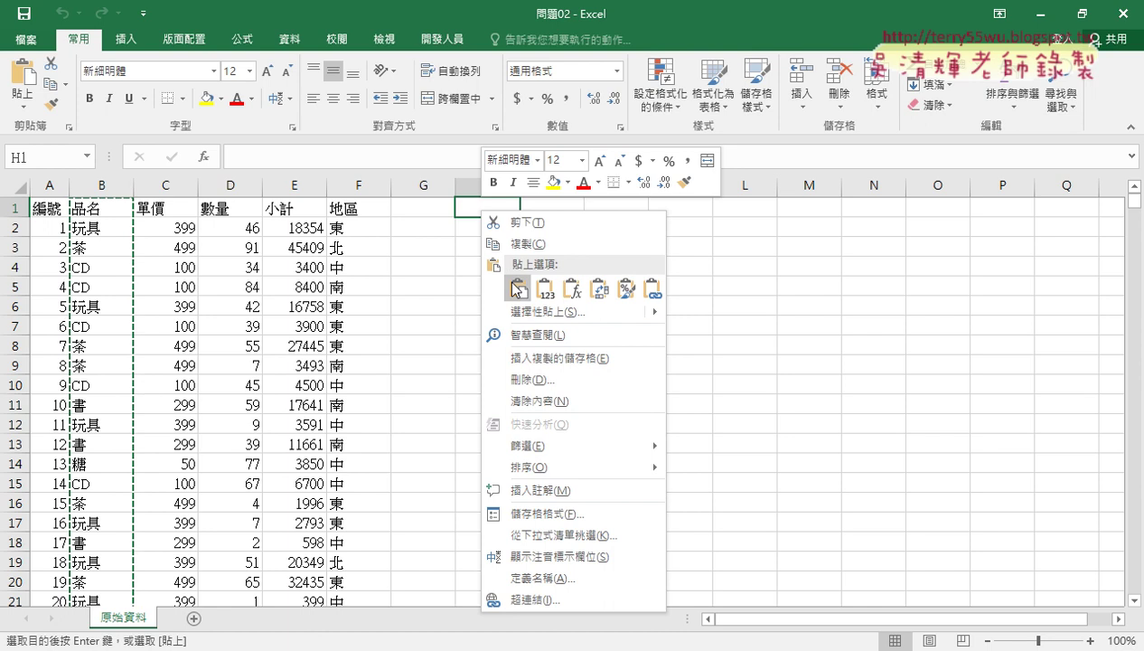
left_click(497, 291)
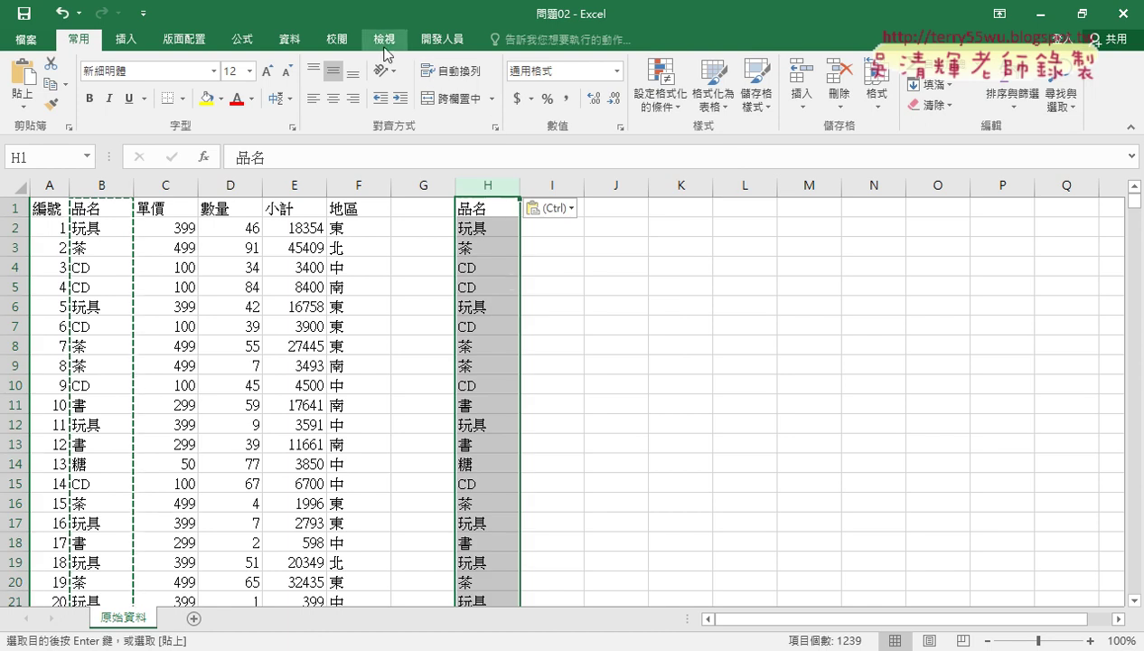
left_click(291, 42)
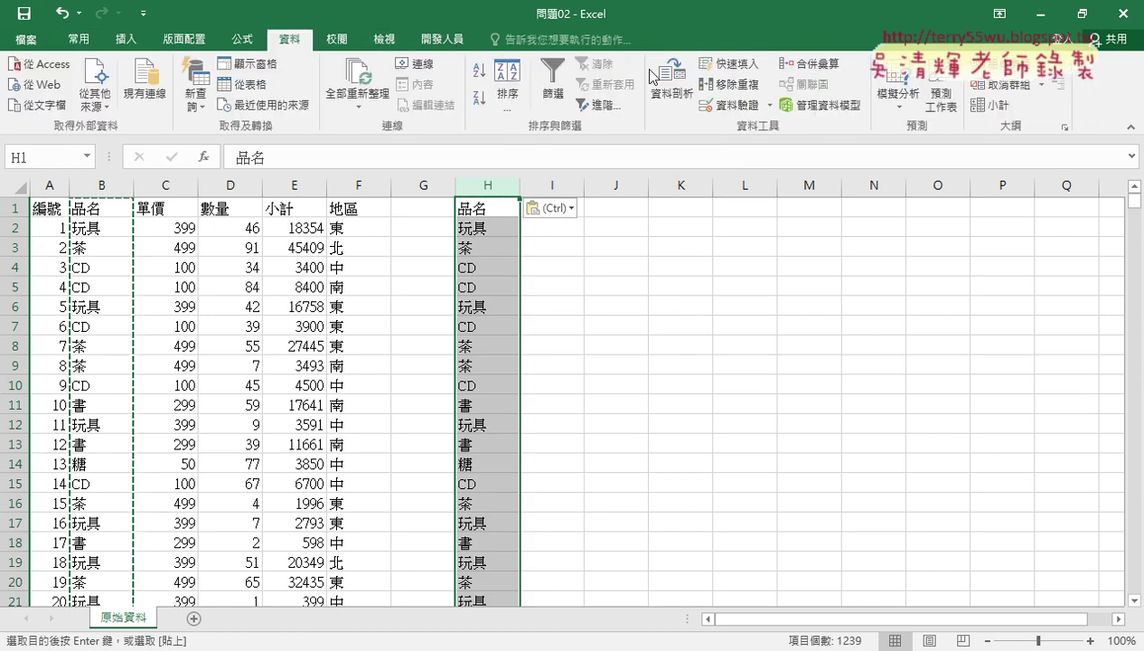
Remove duplicates in column H with headers, leaving 玩具, 茶, CD, 書, 糖, then select H1:H6.
left_click(734, 84)
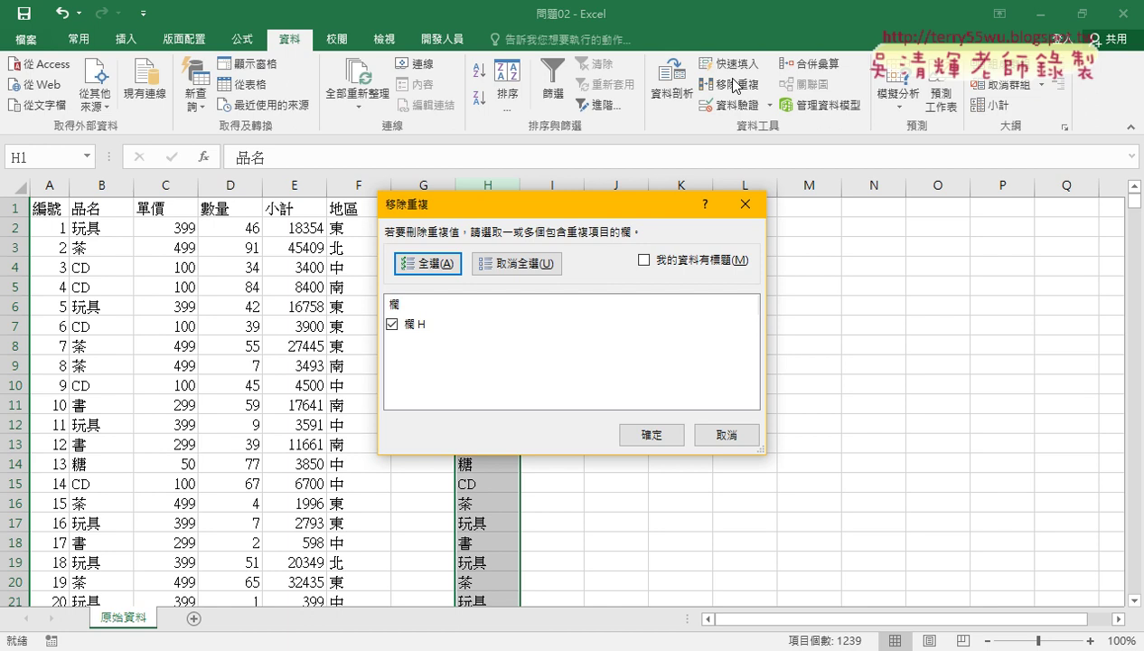
left_click(643, 260)
left_click_drag(623, 202, 622, 253)
left_click(647, 486)
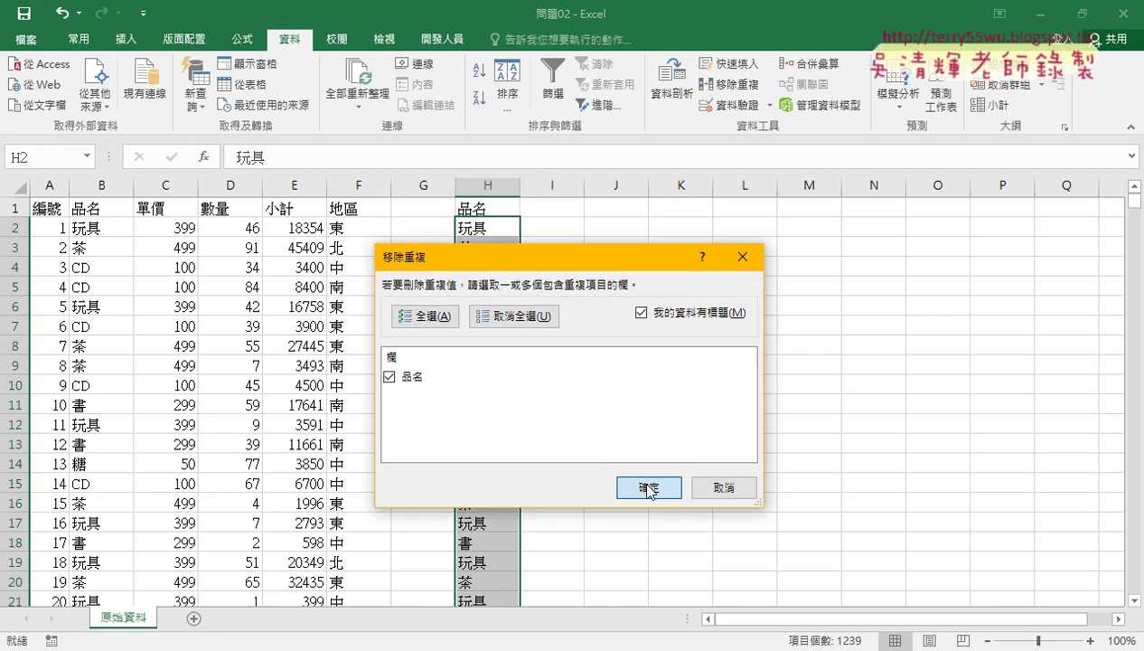
left_click(579, 381)
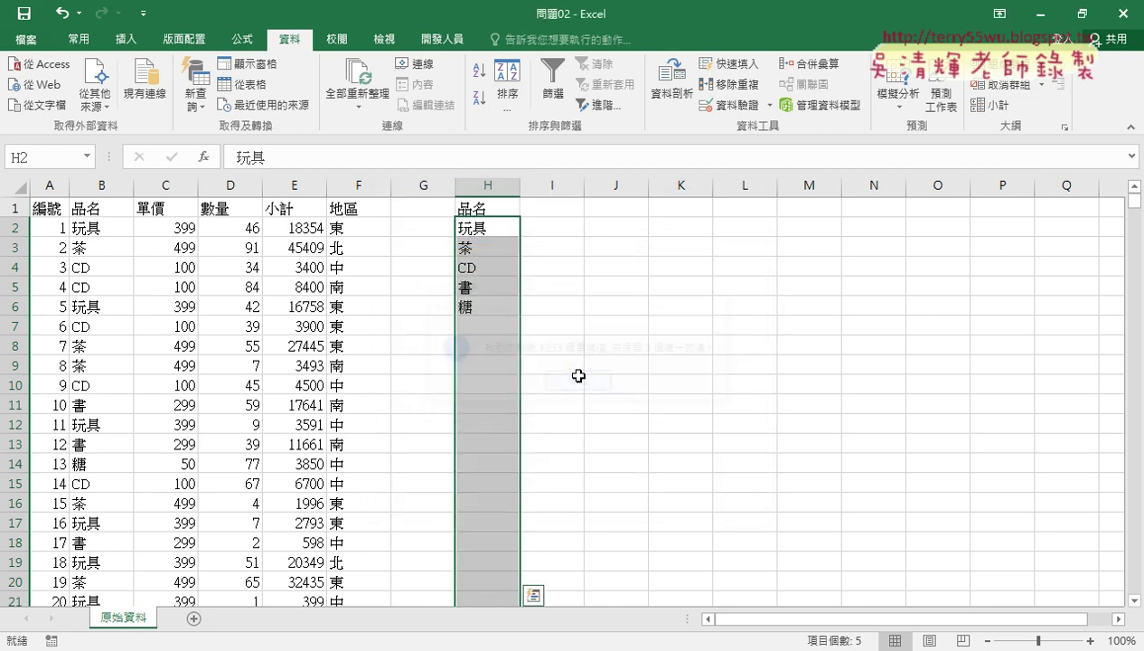
left_click(479, 209)
left_click(486, 187)
left_click(486, 287)
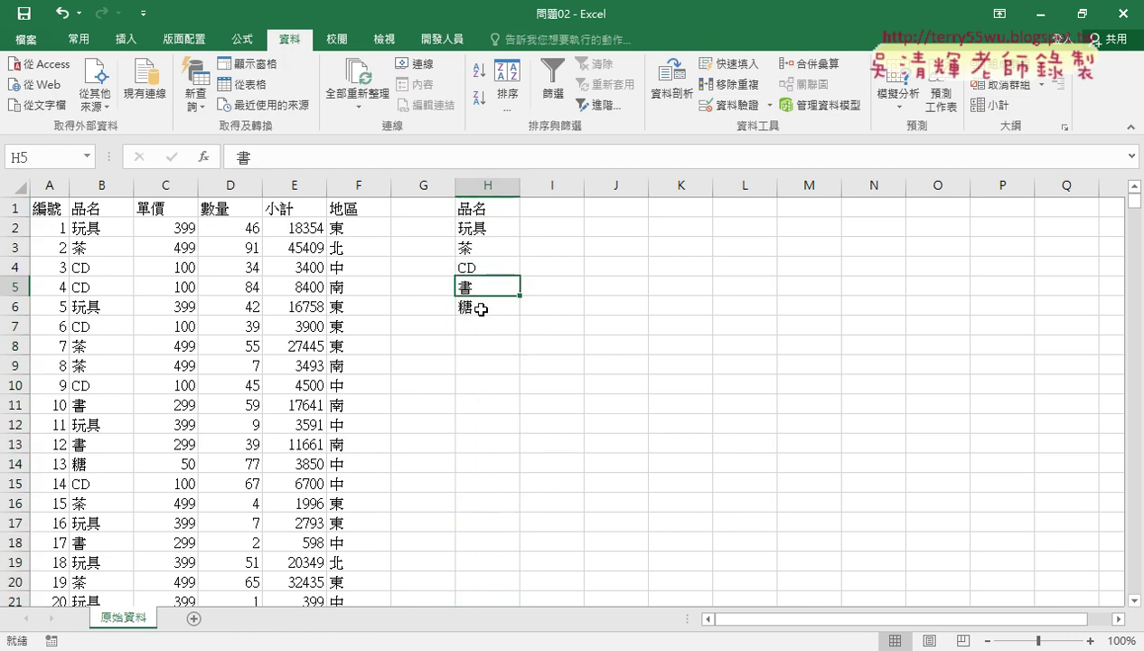
left_click_drag(485, 307, 483, 234)
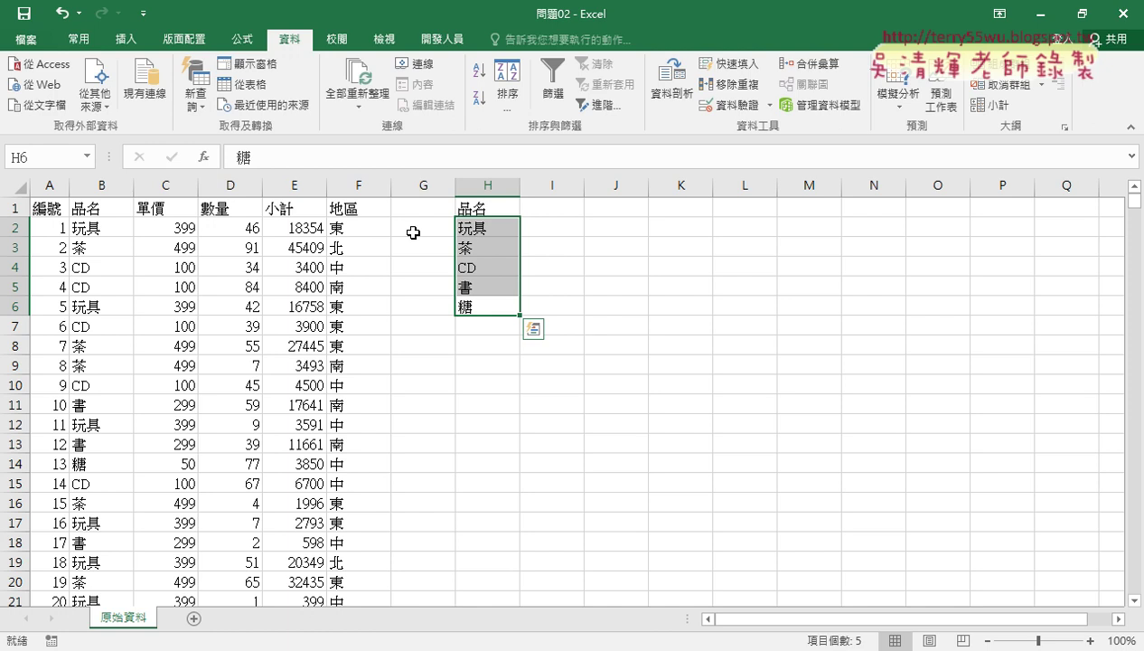
Copy the whole 地區 column F and paste it into column I at I1.
left_click(358, 186)
right_click(372, 265)
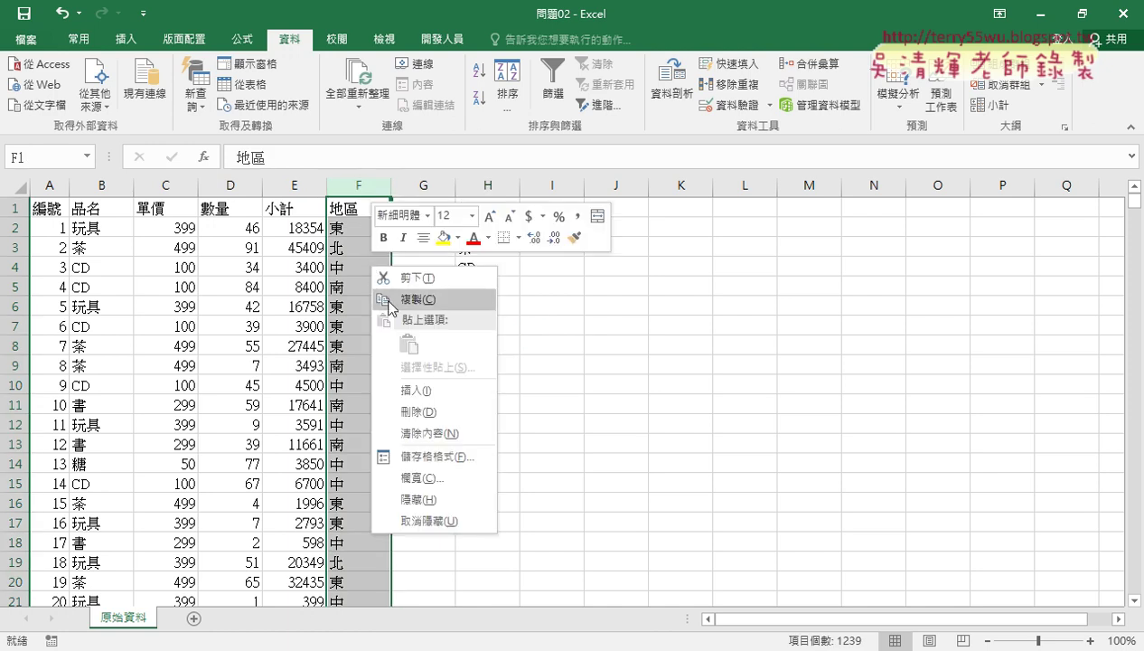
left_click(407, 299)
left_click(546, 217)
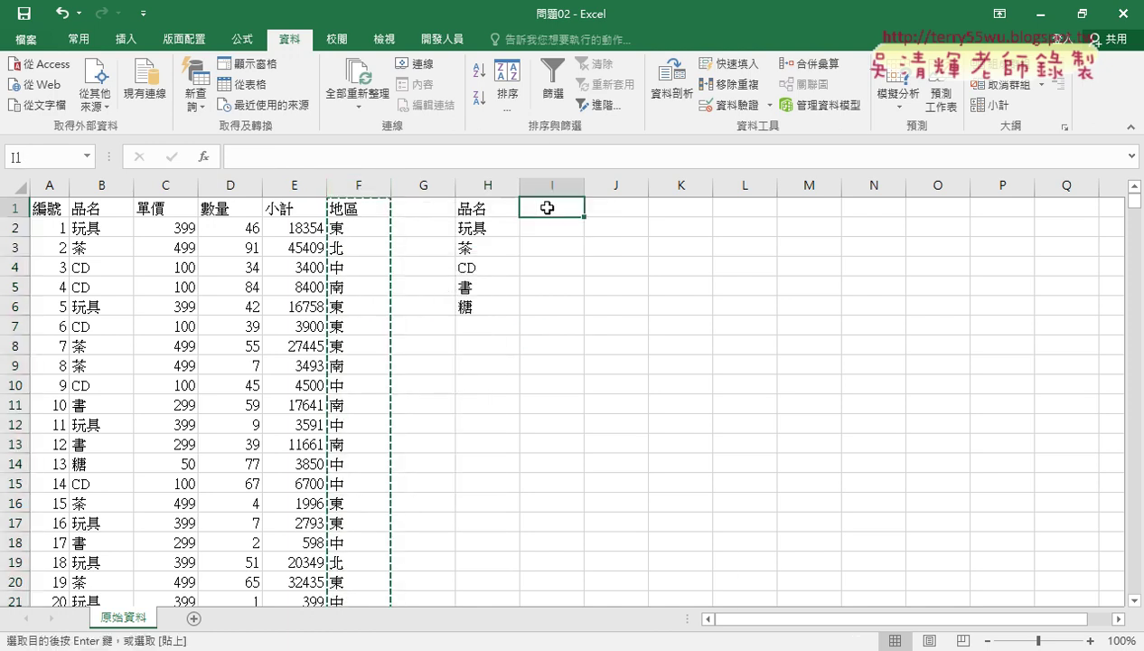
right_click(547, 208)
left_click(580, 288)
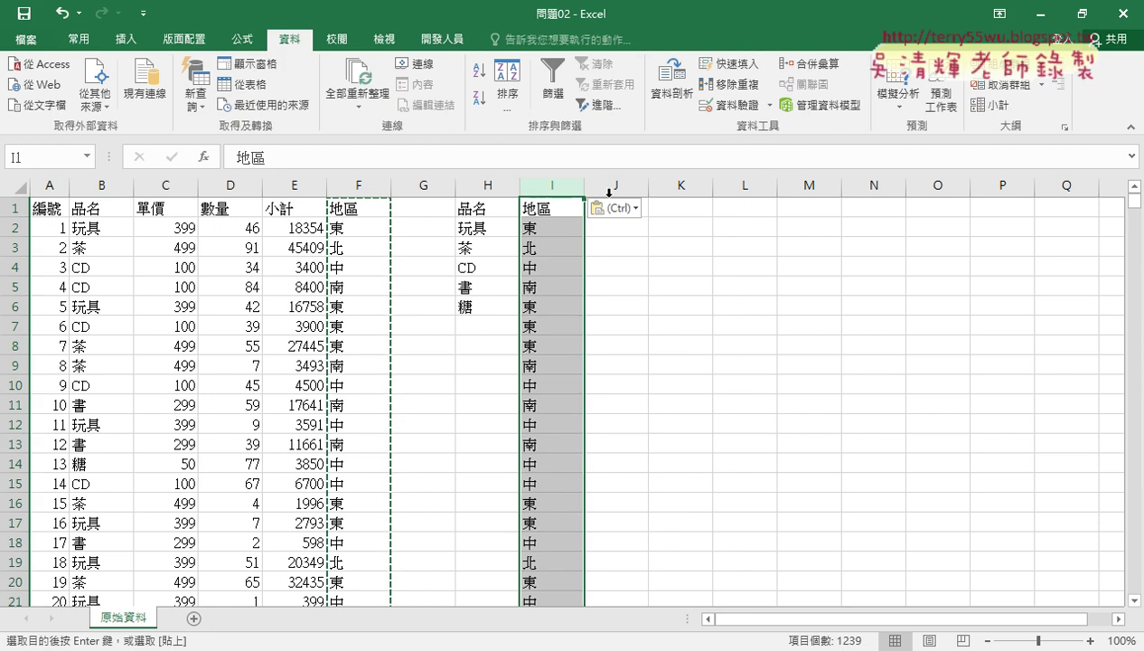
Remove duplicates in column I only, with headers, leaving regions 東, 北, 中, 南.
left_click(726, 85)
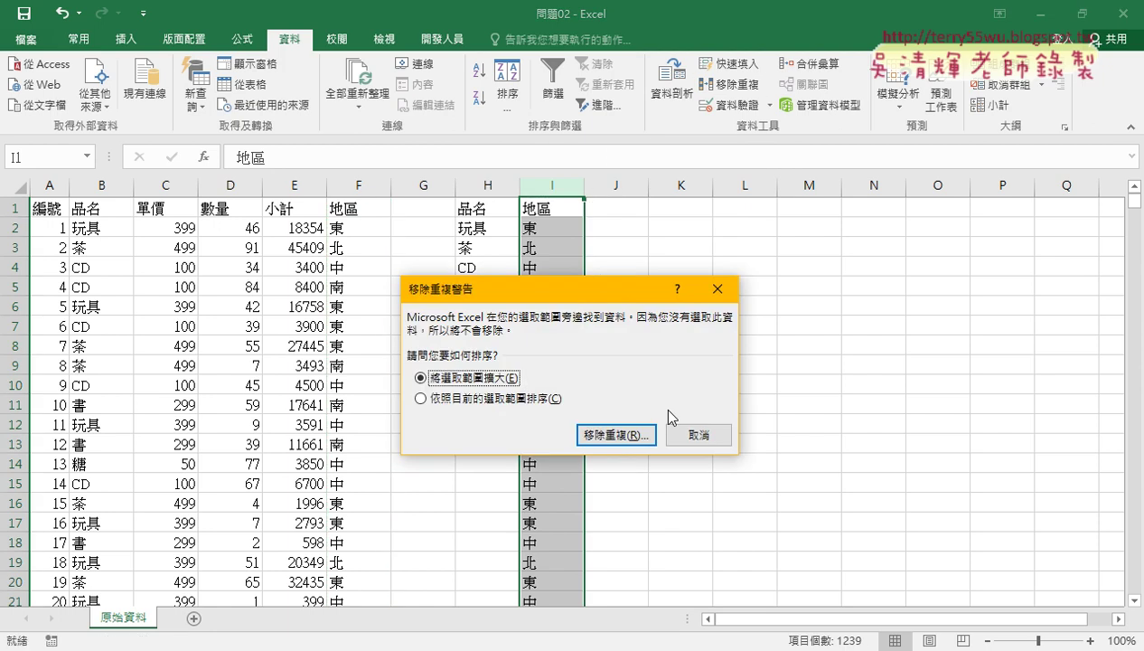
left_click(694, 434)
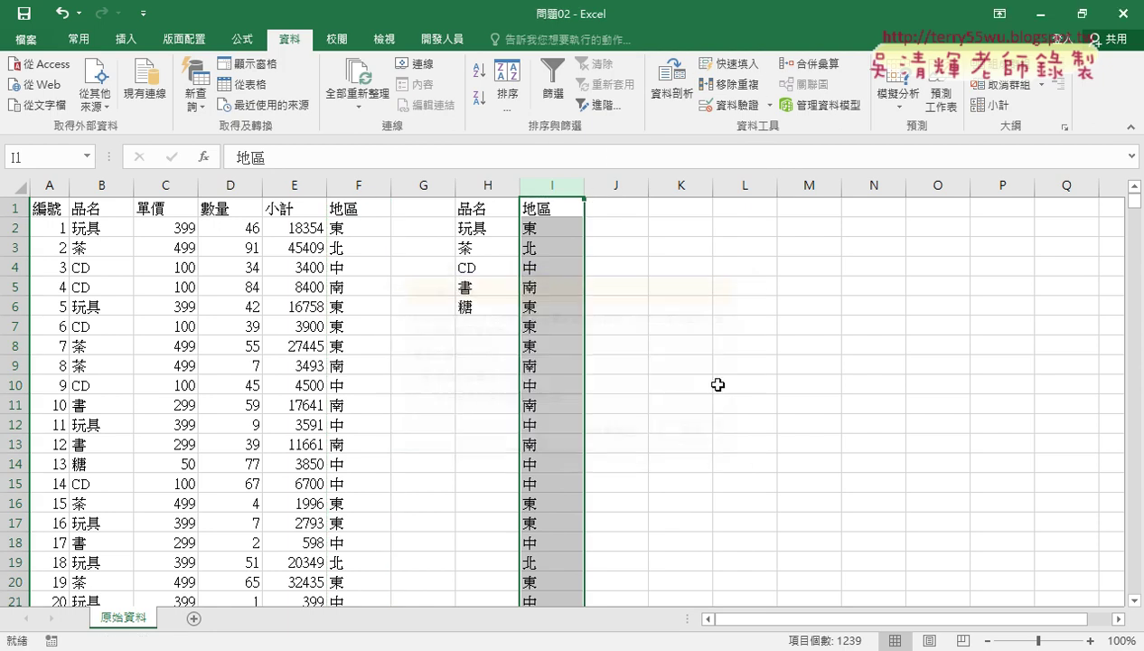
left_click(734, 90)
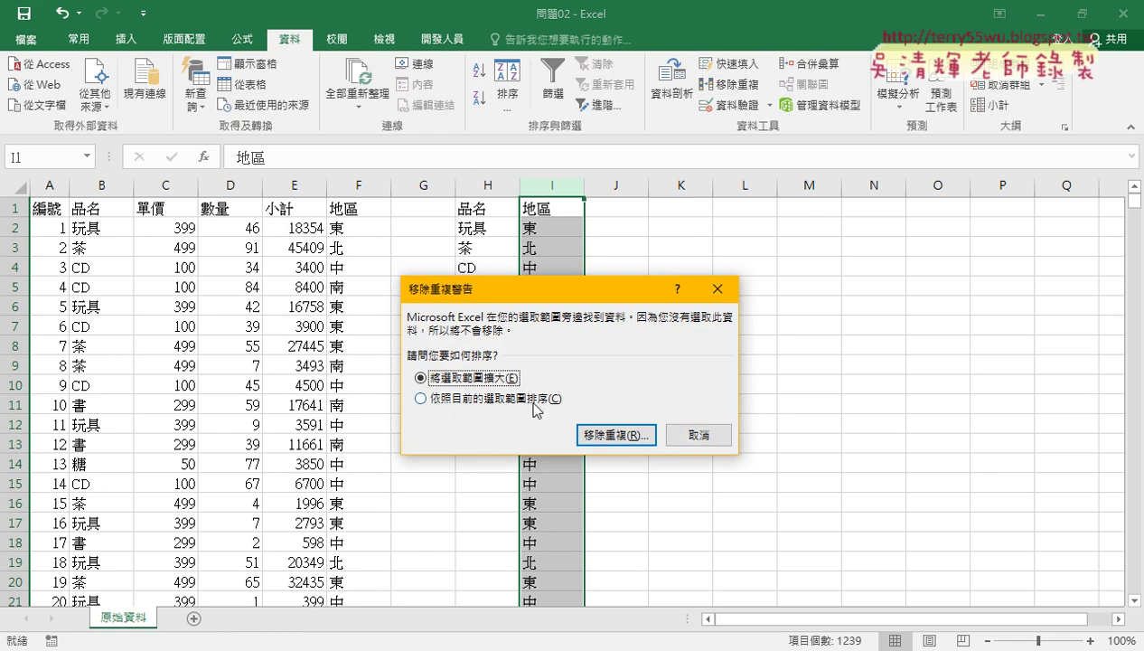
left_click(468, 402)
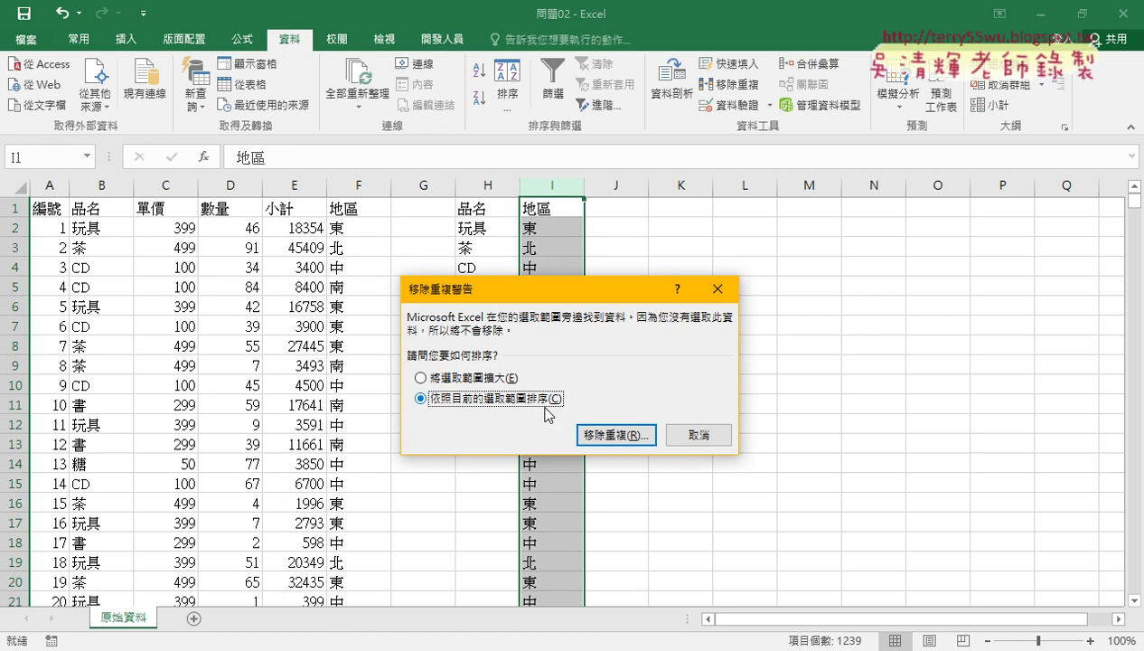
left_click(608, 434)
left_click(641, 313)
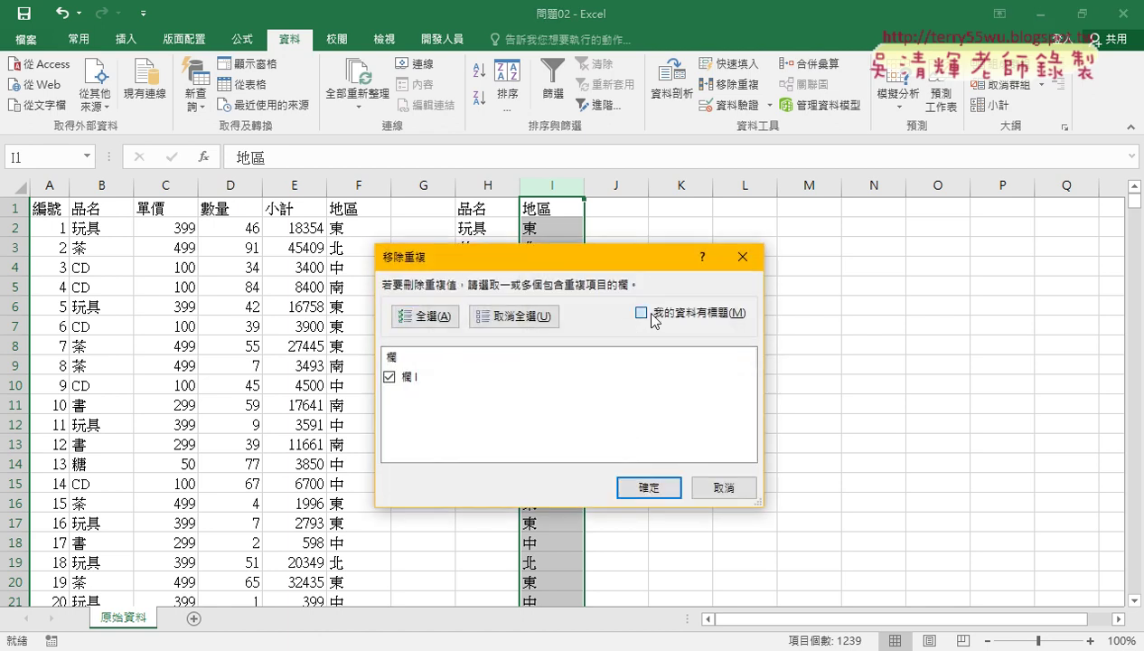
left_click_drag(599, 250, 852, 192)
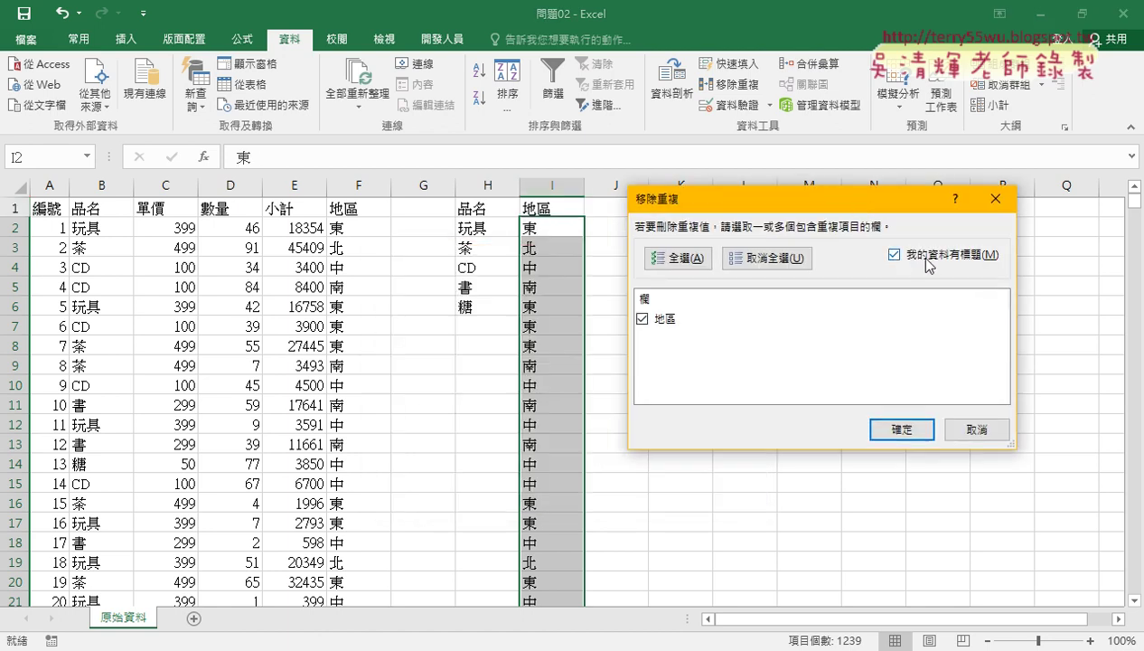
left_click(887, 431)
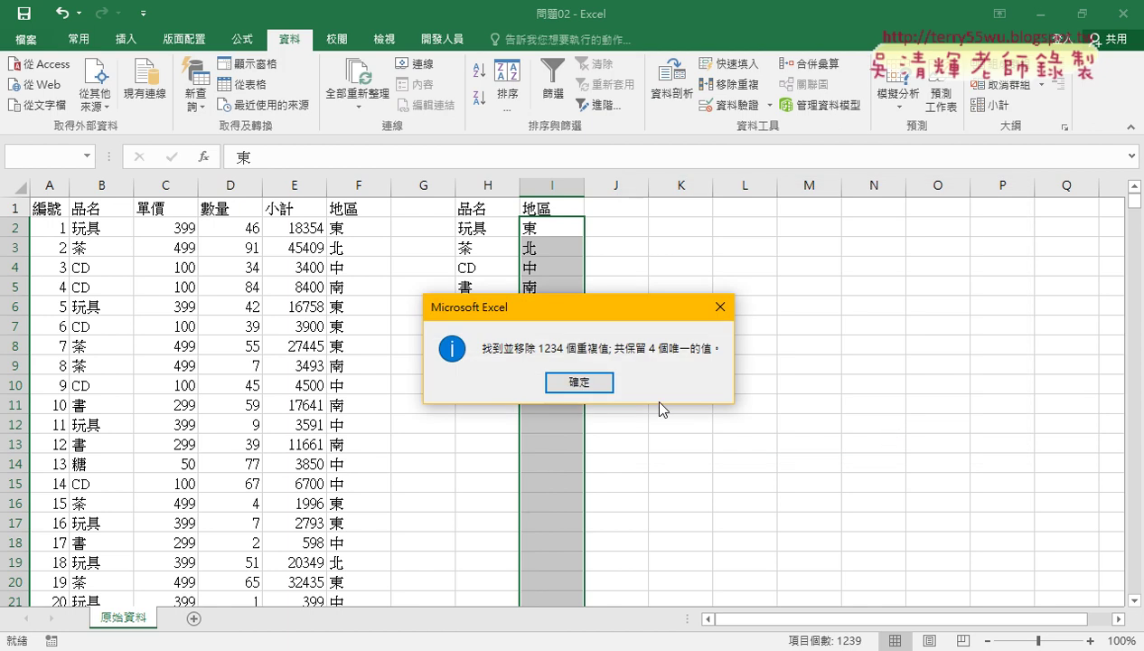
left_click(581, 384)
left_click_drag(543, 229, 544, 286)
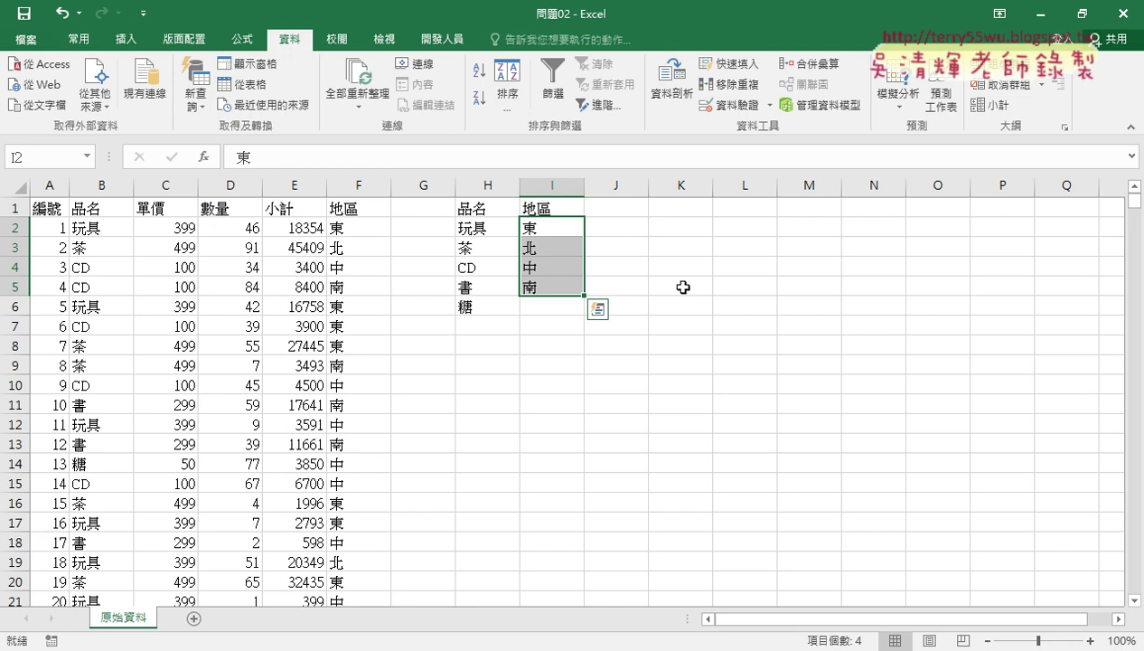
Select columns B, F, H:I and G to review the data and unique lists.
left_click(88, 187)
left_click(349, 186)
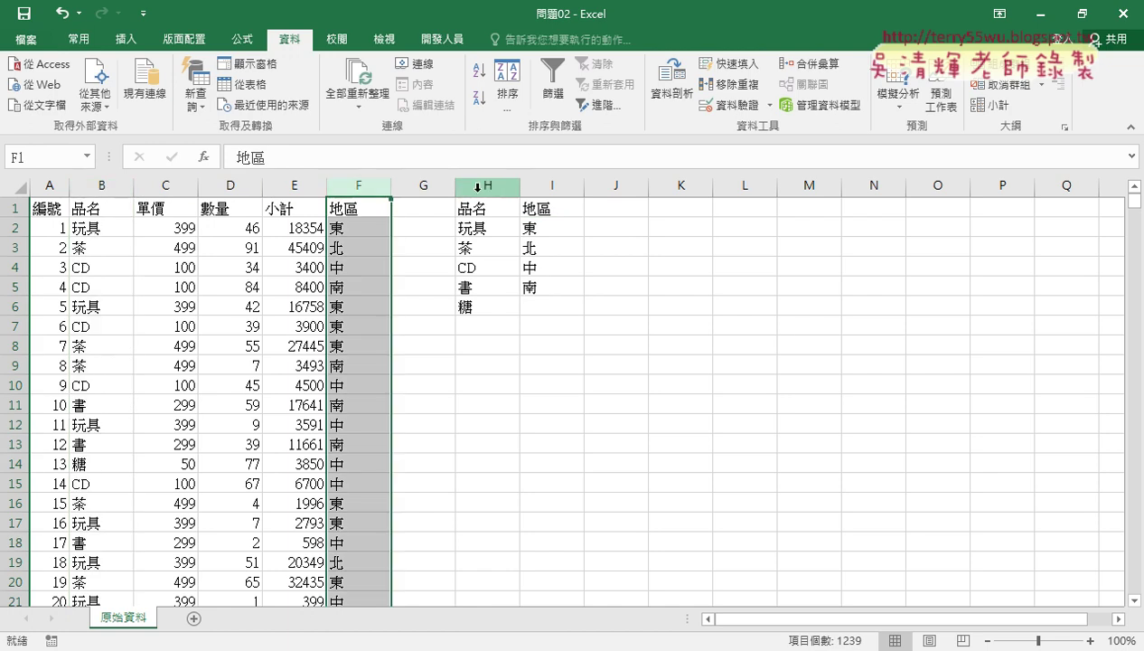
left_click_drag(463, 186, 551, 187)
left_click(436, 186)
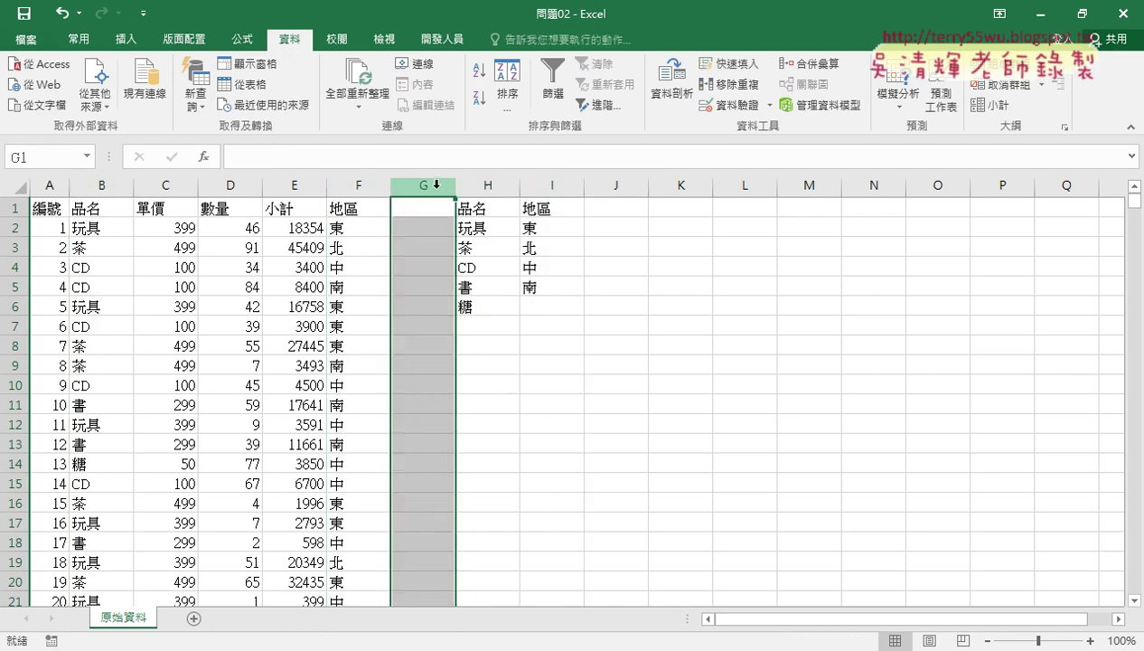
Renumber 編號 as 1, 2, 3… to 1238 by clearing A3 down and filling from A2:A3.
left_click(55, 230)
left_click(56, 247)
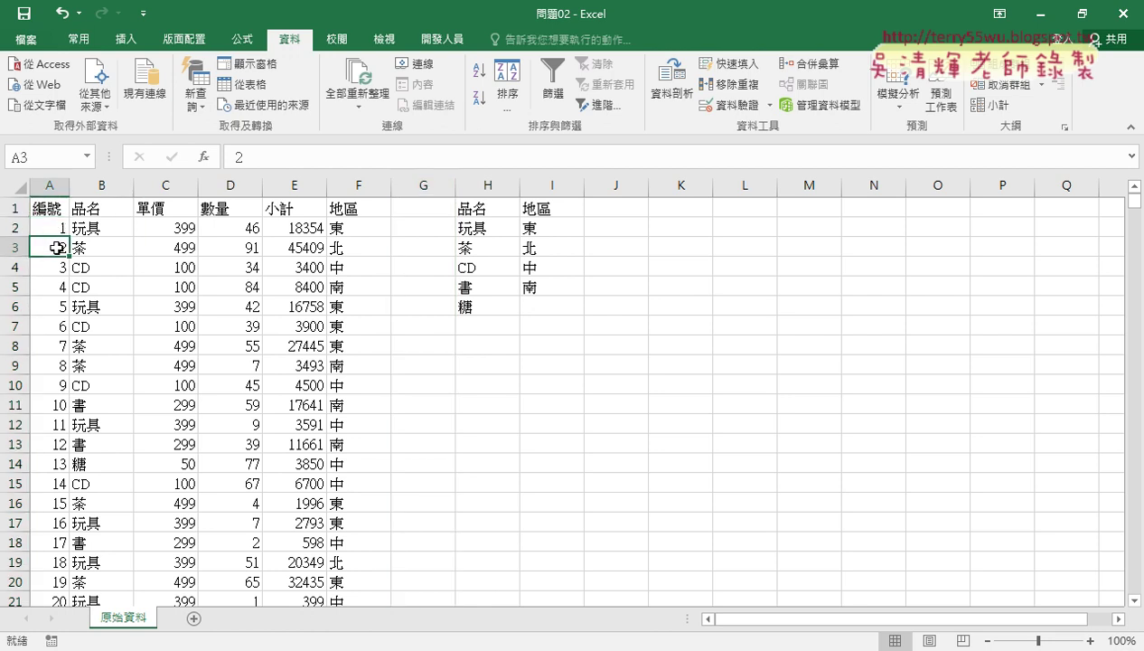
key("ctrl+shift+Down")
key("Delete")
key("ctrl+BackSpace")
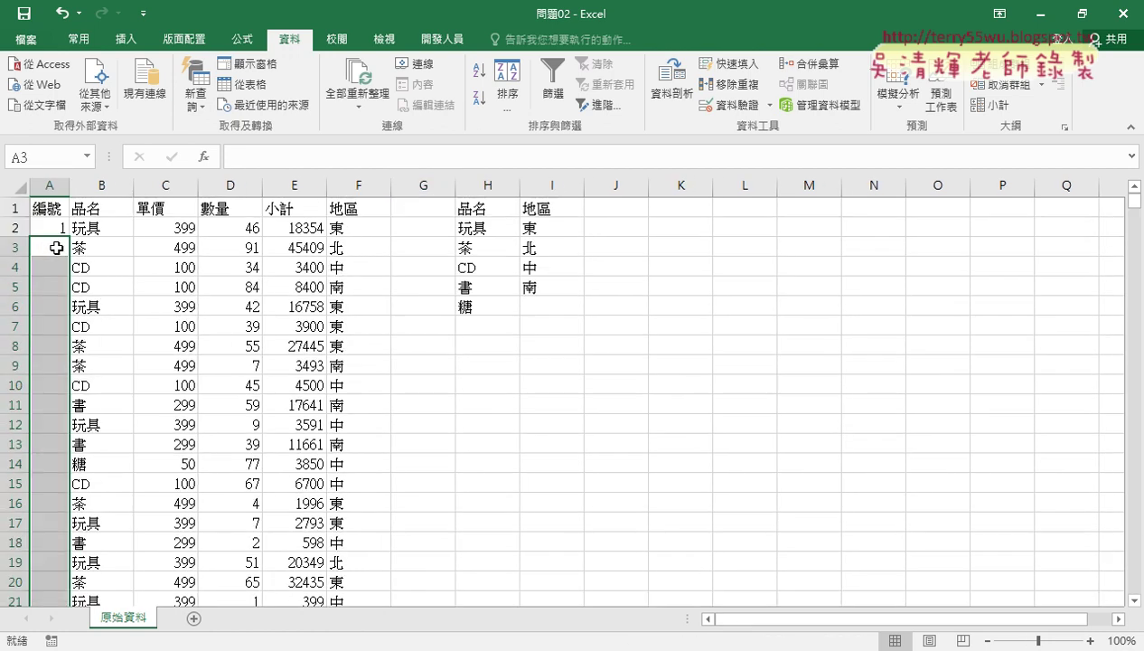
left_click(50, 246)
type("2")
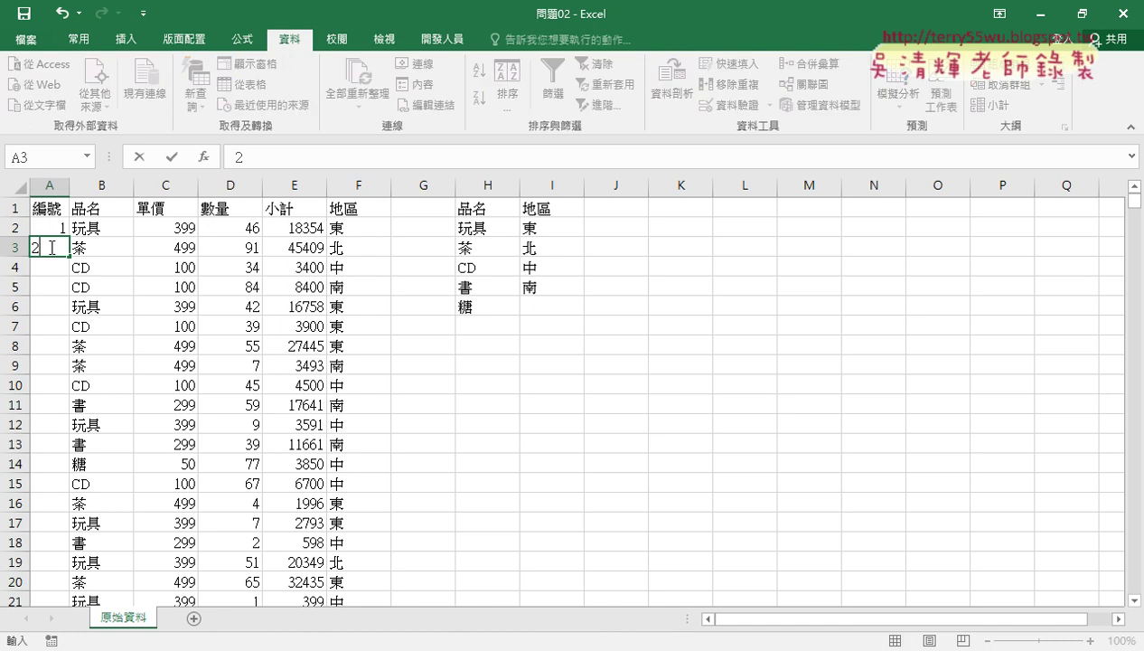
left_click_drag(55, 227, 56, 247)
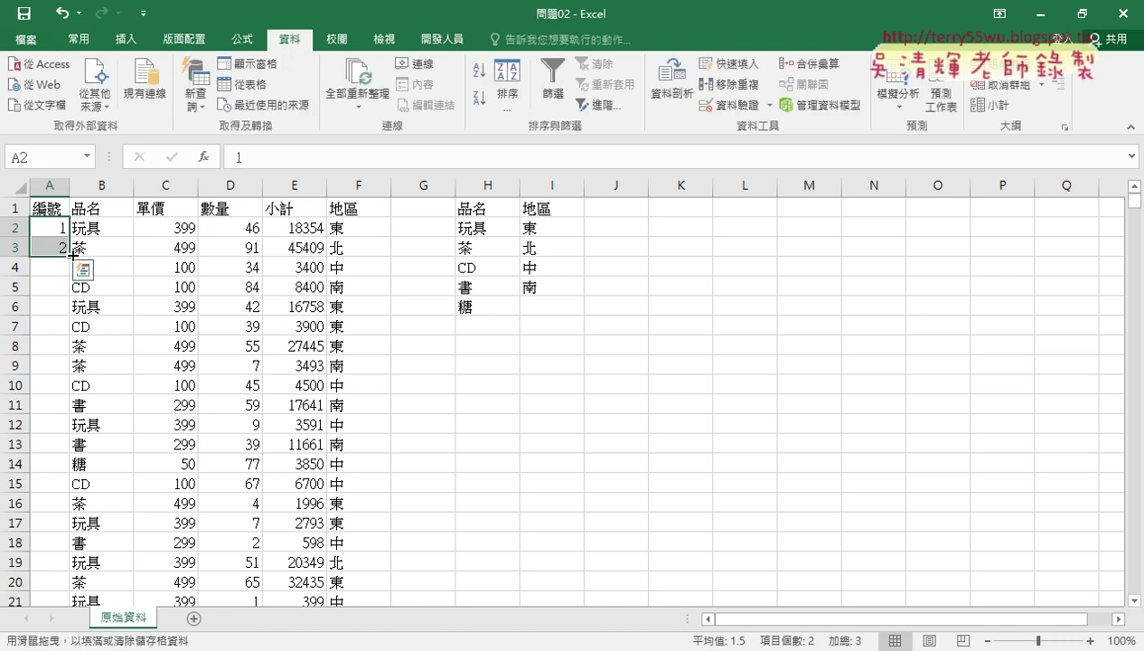
double_click(69, 256)
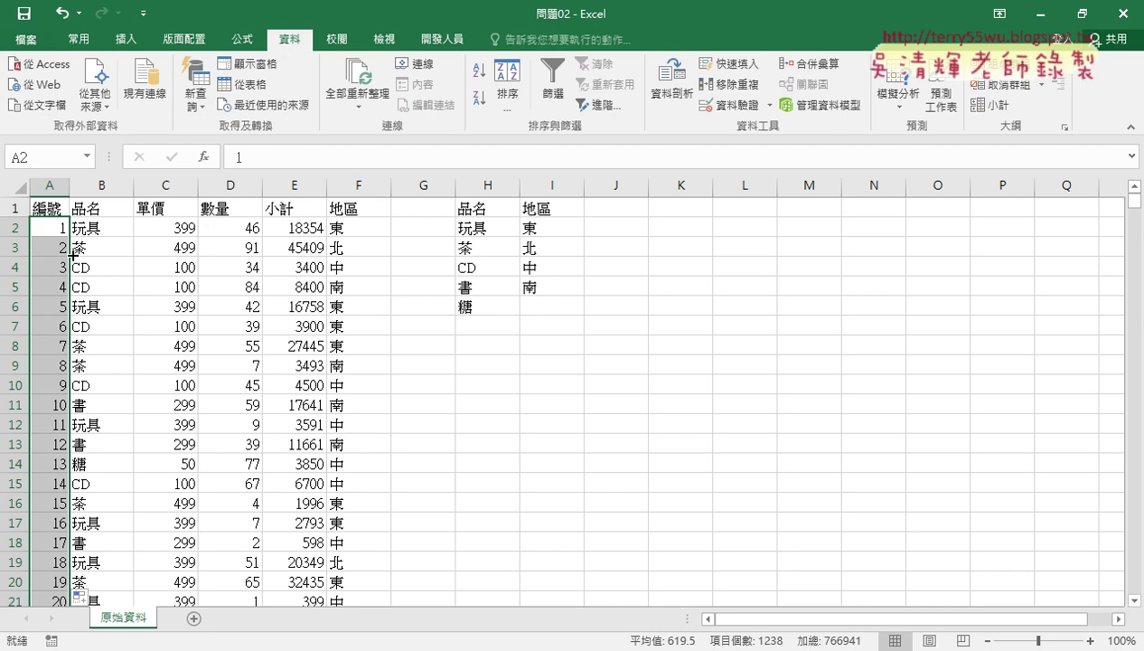
left_click(488, 186)
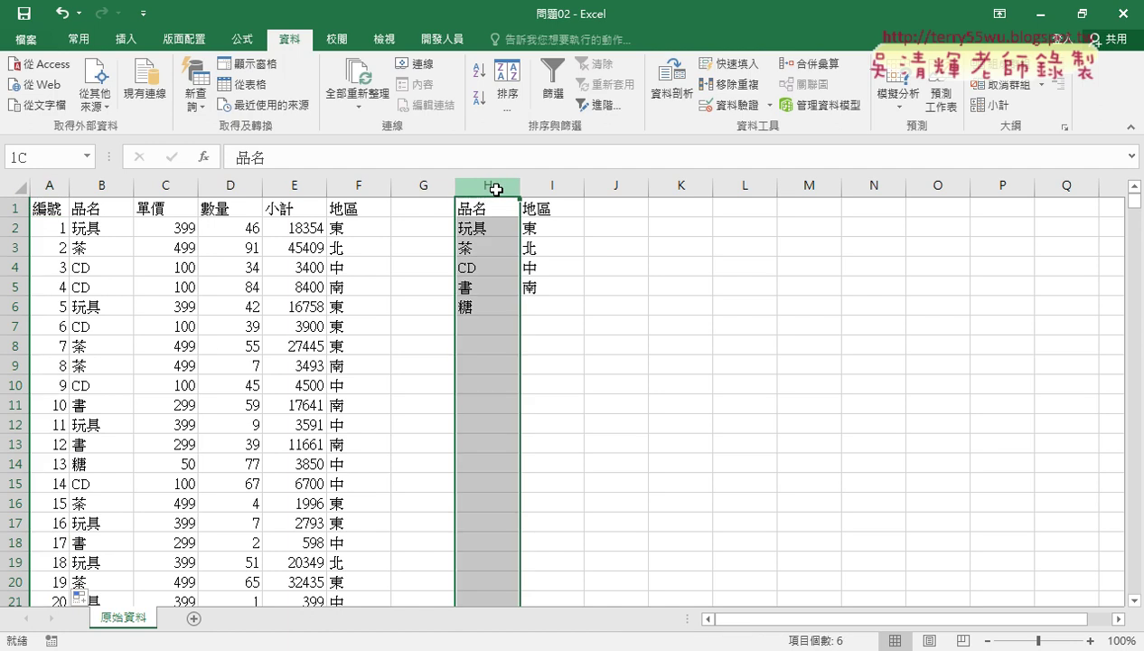
left_click_drag(496, 190, 553, 186)
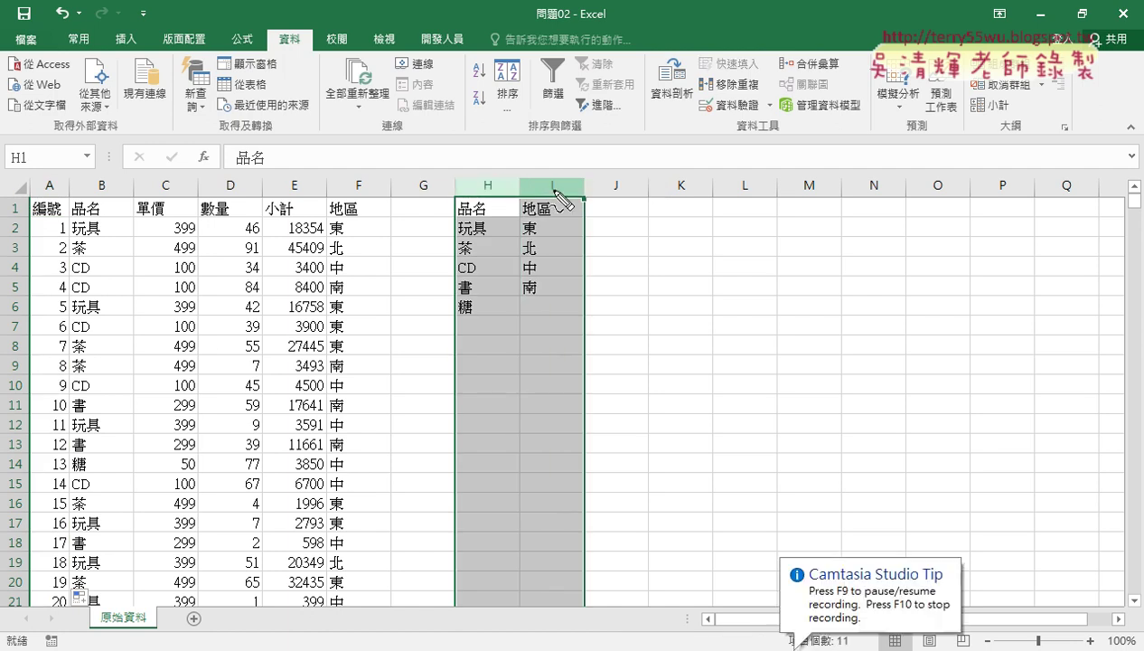
mouse_move(635, 218)
left_mouse_down()
mouse_move(733, 215)
mouse_move(637, 242)
left_mouse_up()
mouse_move(166, 608)
left_mouse_down()
mouse_move(170, 624)
mouse_move(256, 610)
mouse_move(237, 637)
mouse_move(332, 610)
mouse_move(361, 630)
left_mouse_up()
mouse_move(423, 608)
left_mouse_down()
mouse_move(419, 624)
mouse_move(492, 631)
left_mouse_up()
left_click_drag(499, 604, 540, 623)
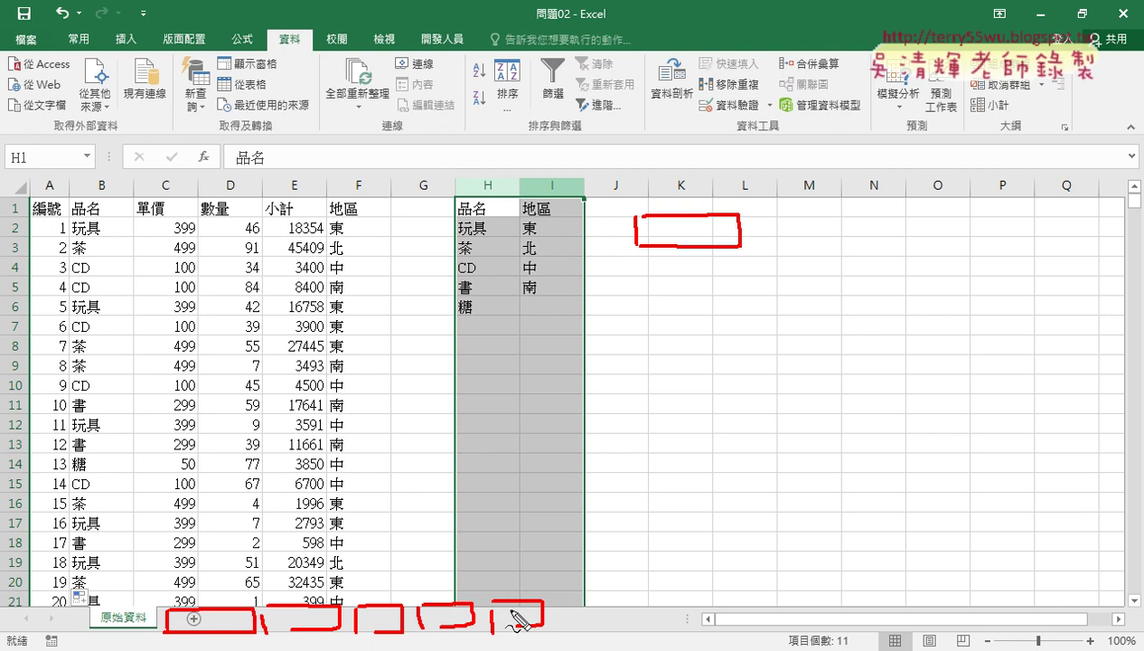
left_click_drag(436, 577, 342, 626)
left_click_drag(348, 586, 496, 633)
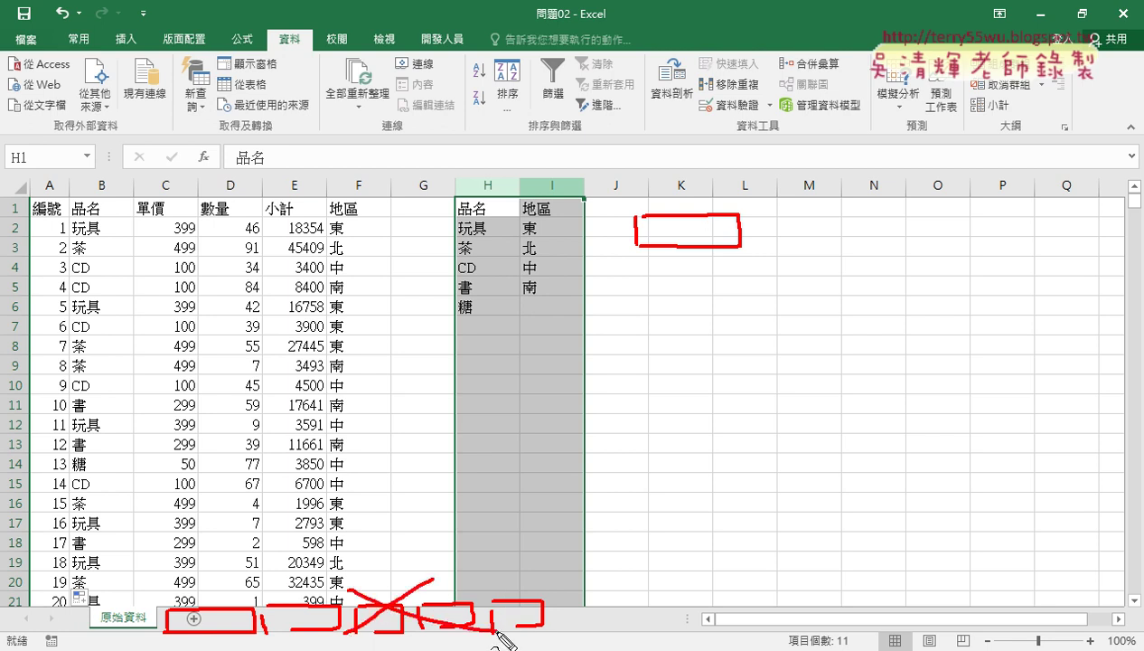
left_click_drag(548, 218, 558, 203)
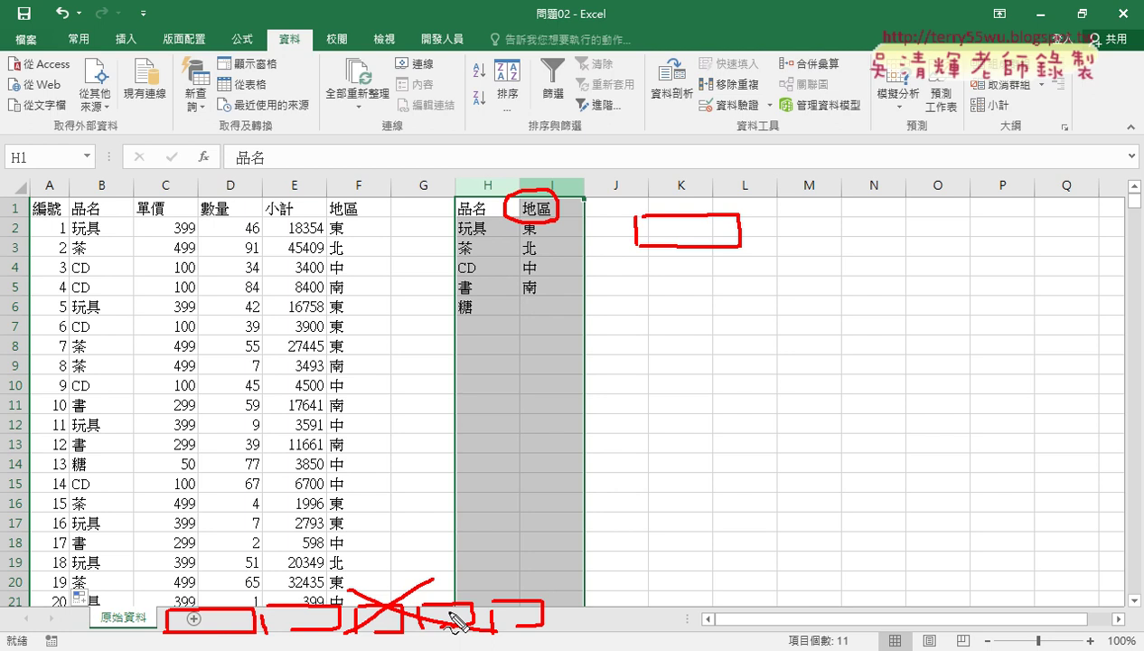
Turn on AutoFilter and filter 品名 to CD only, showing 241 of 1238 records.
key("Escape")
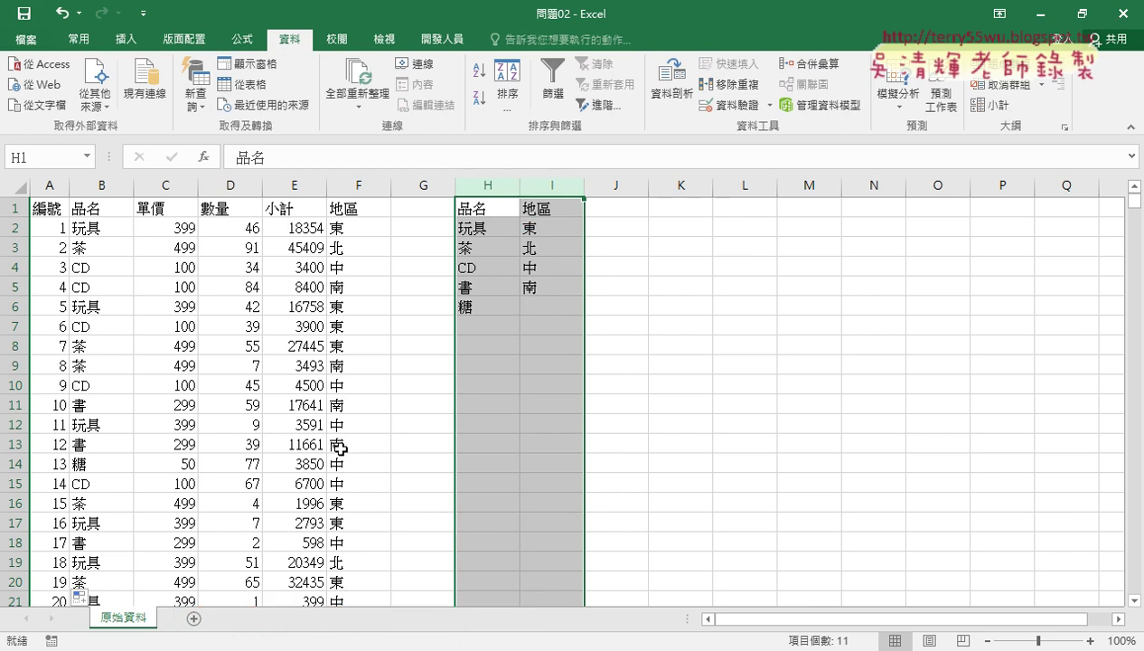
left_click(161, 204)
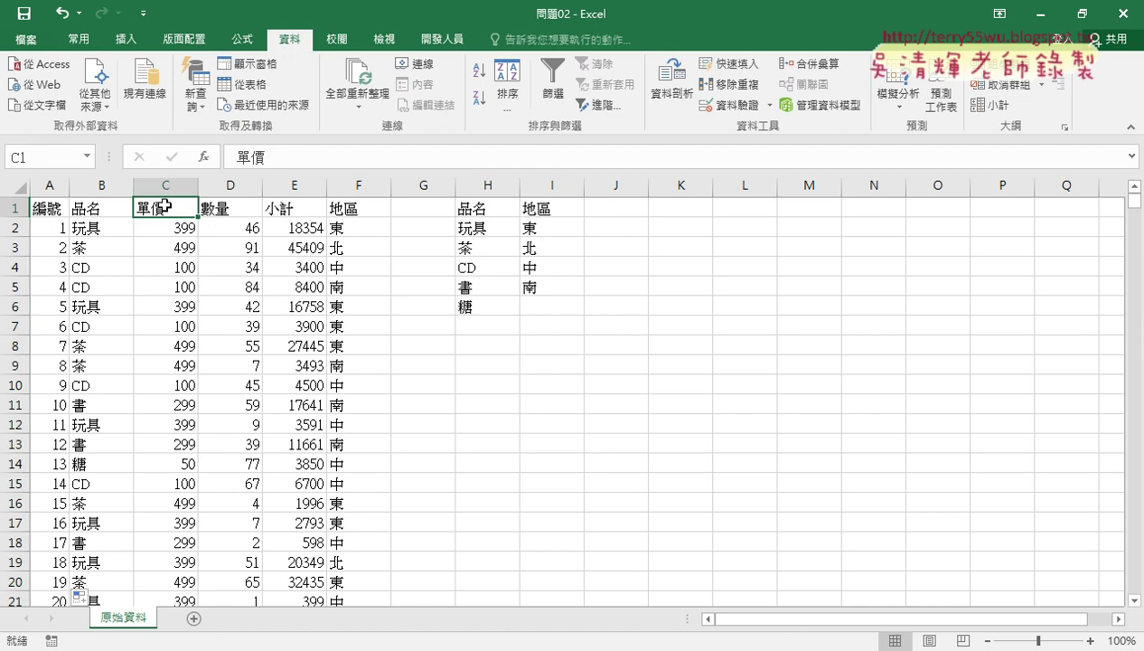
left_click(552, 86)
left_click(124, 209)
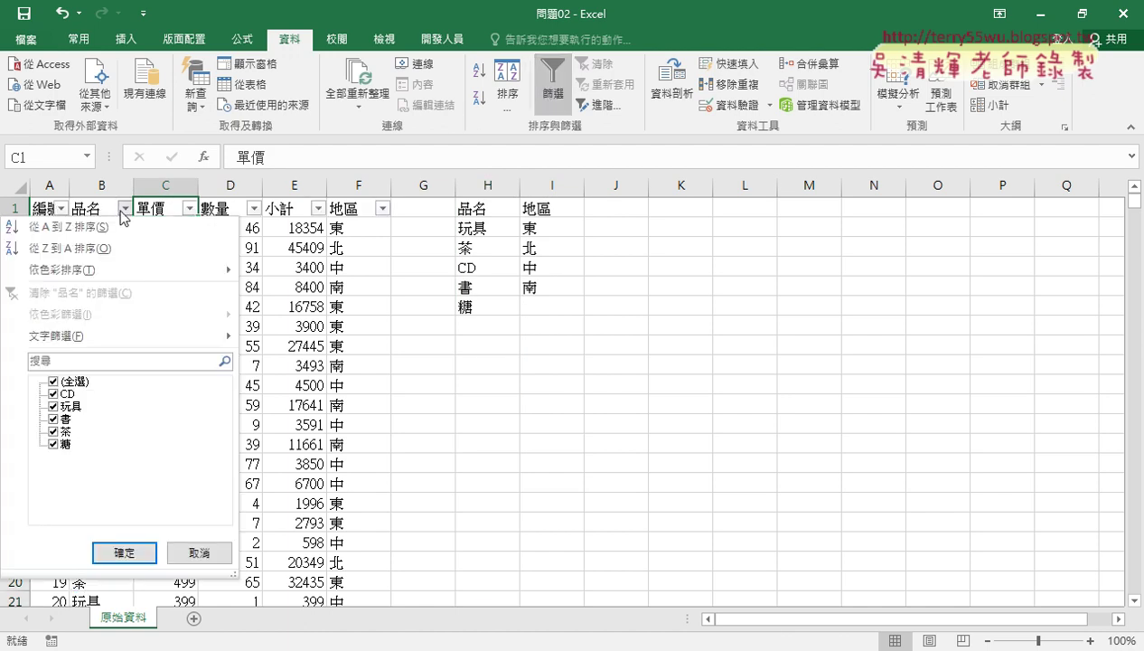
left_click(52, 382)
left_click(53, 394)
left_click(124, 552)
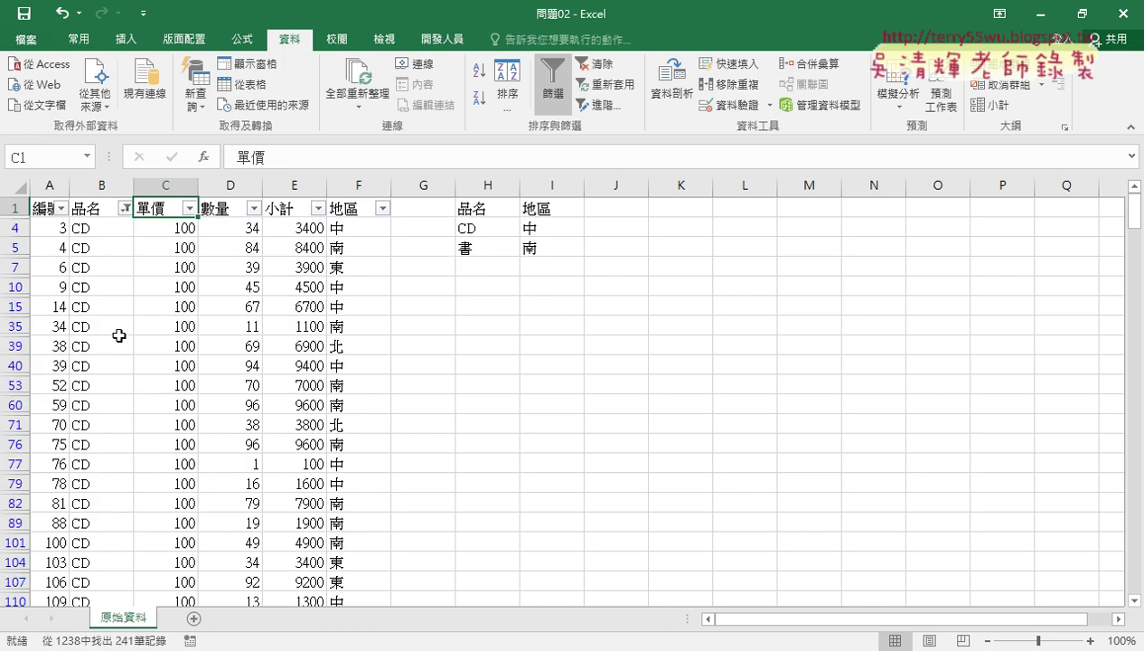